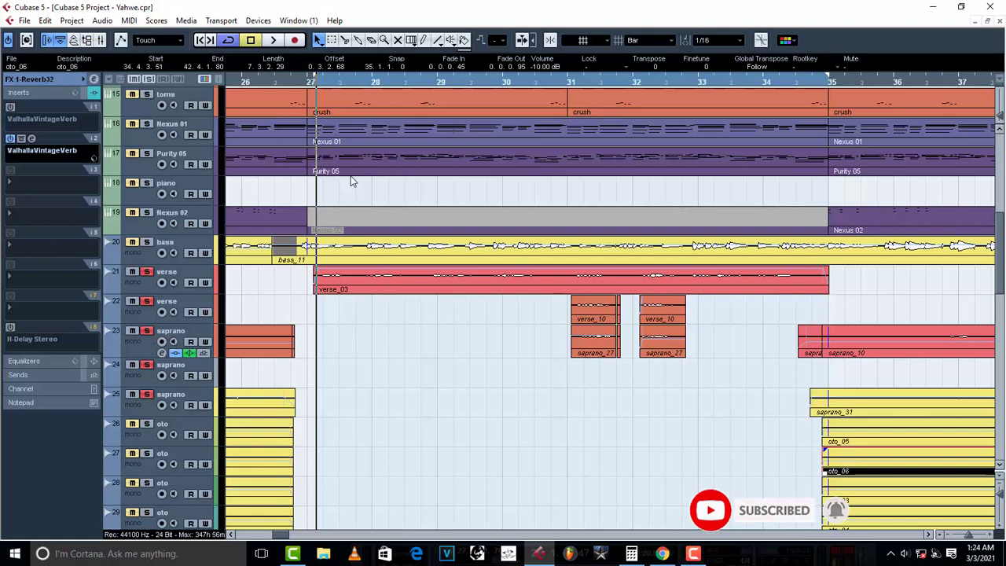
- Audition the song from bar 27 and open the ValhallaVintageVerb in the reverb channel's second insert slot, ending with playback stopped
key(space)
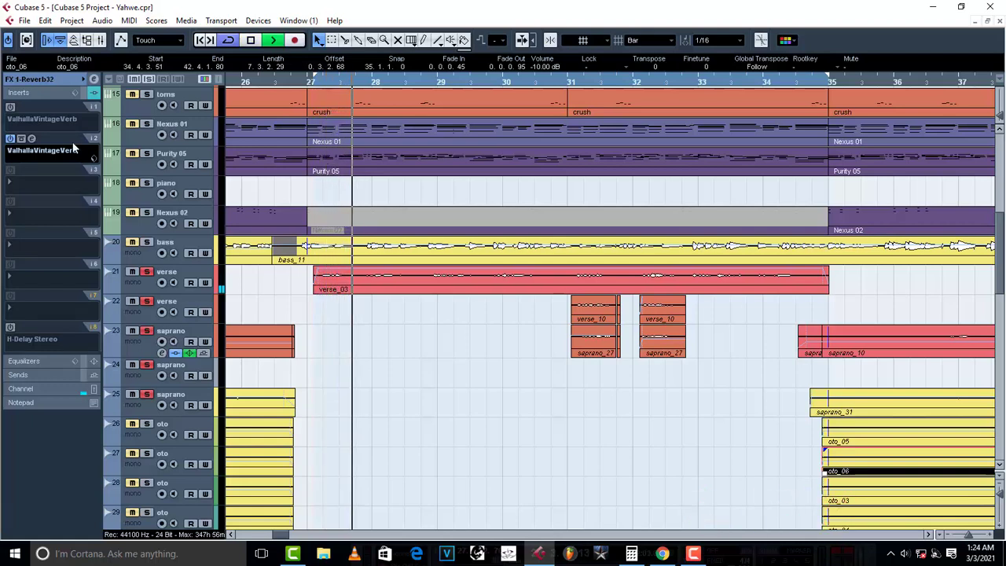
click(32, 139)
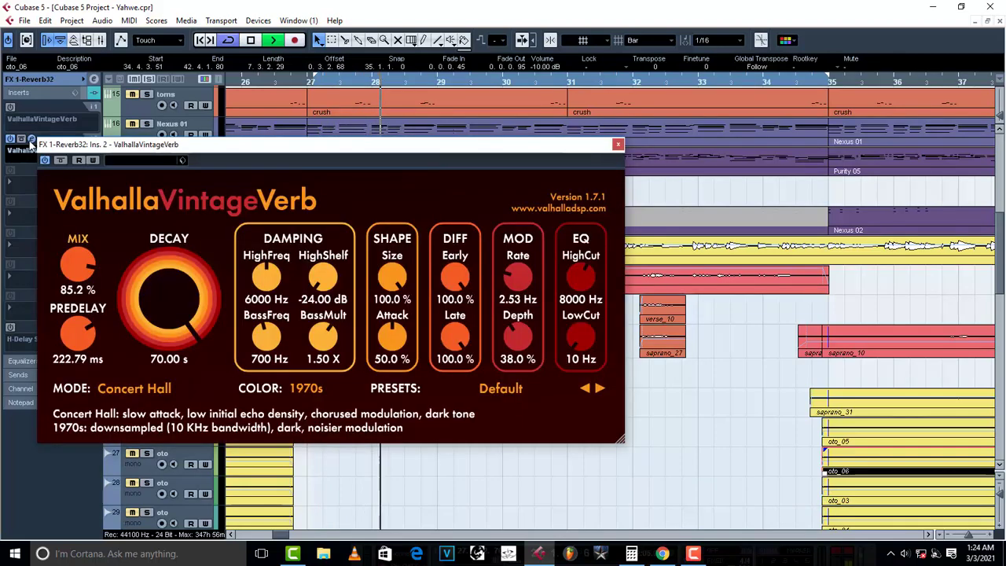
key(space)
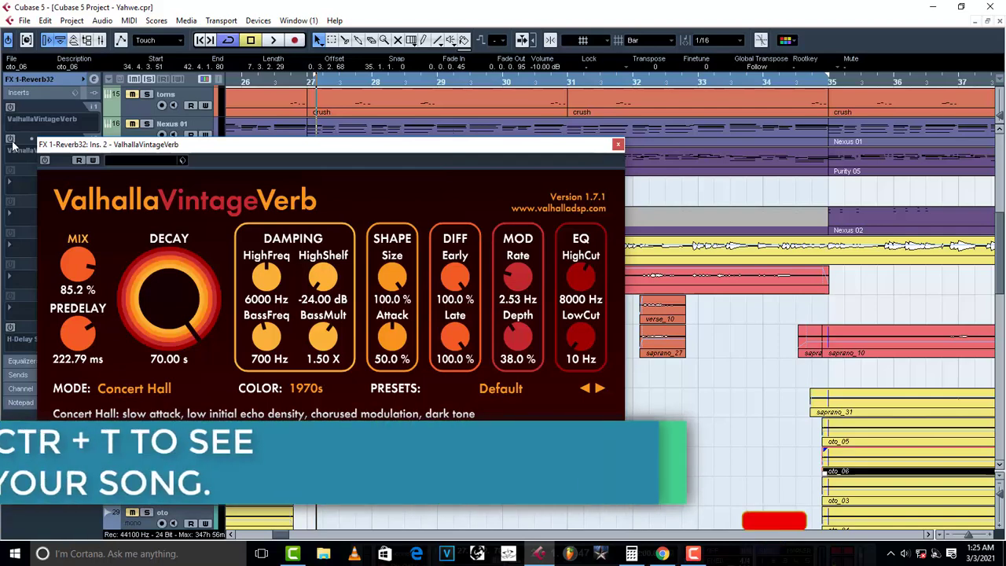
- Check the song's tempo in the Tempo Track Editor, return to the project and move the reverb plug-in window aside
key(ctrl+t)
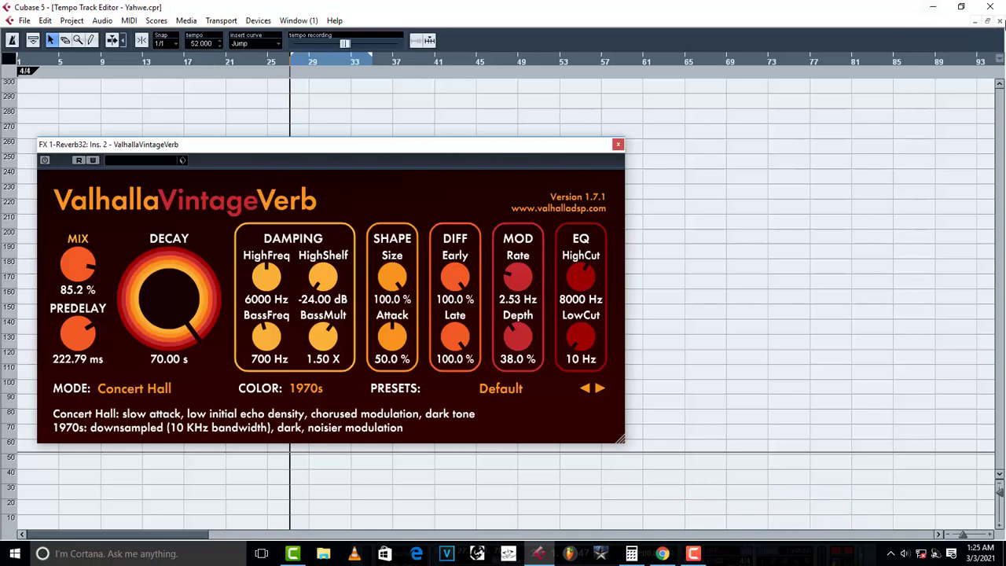
click(1001, 22)
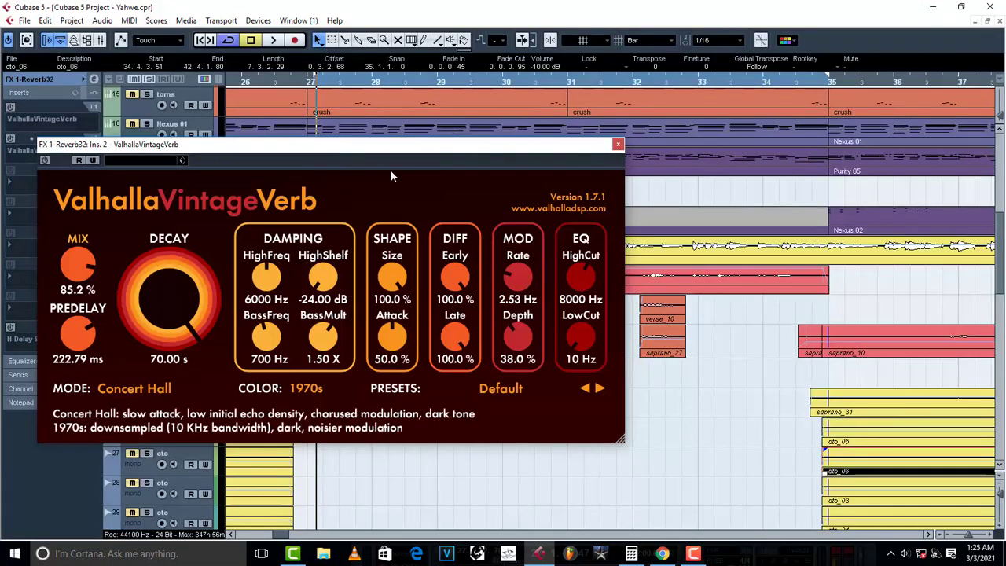
drag(395, 155, 466, 148)
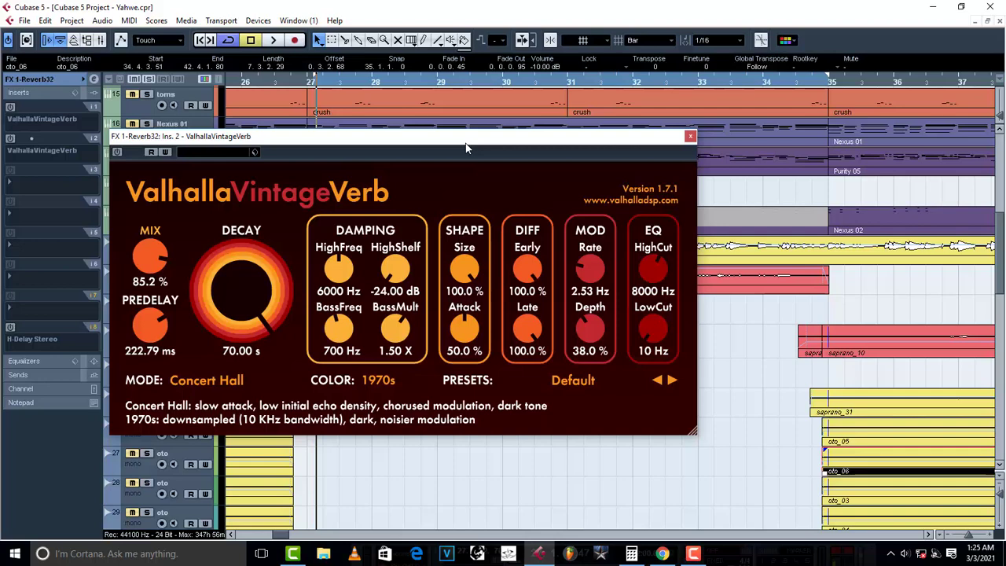
- Switch to Calculator, clear the old entry and divide 60,000 by the song tempo of 52 for the reverb time
click(631, 554)
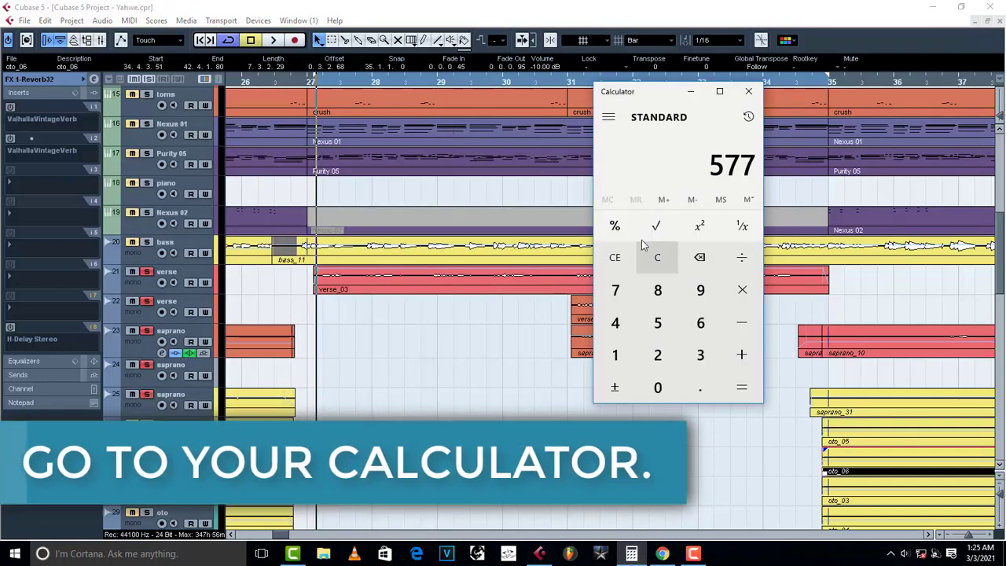
click(613, 258)
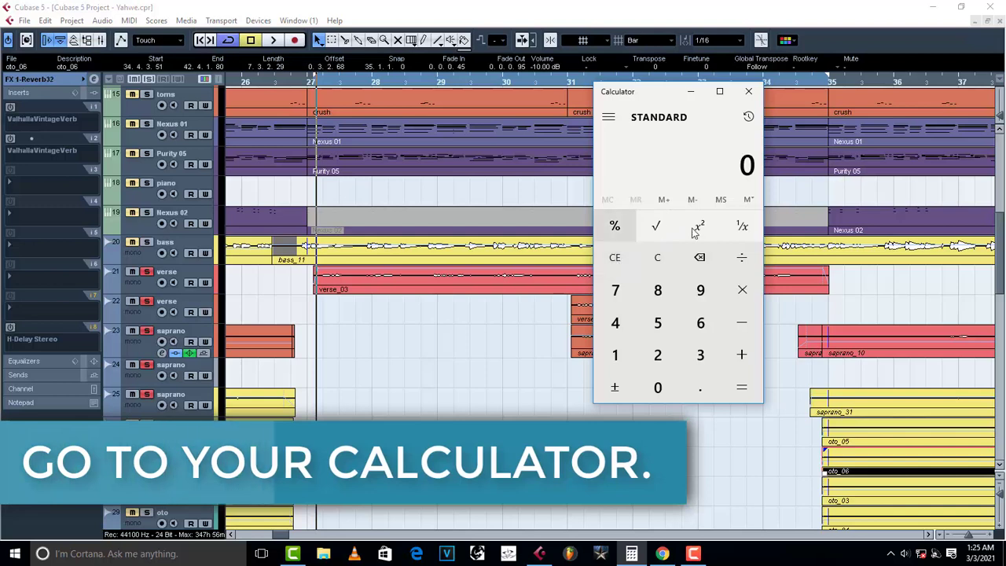
click(700, 323)
click(660, 388)
click(661, 387)
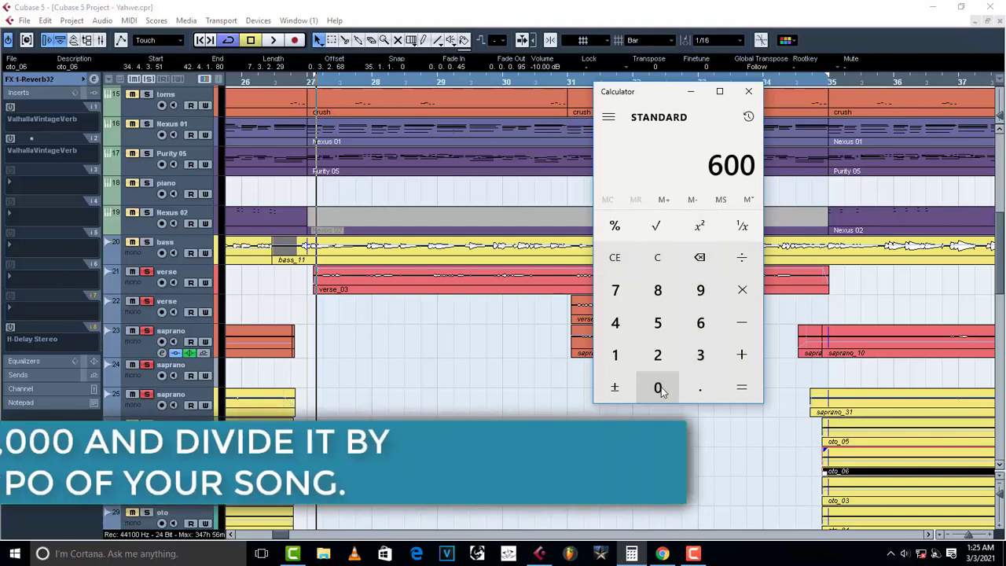
click(660, 387)
click(661, 388)
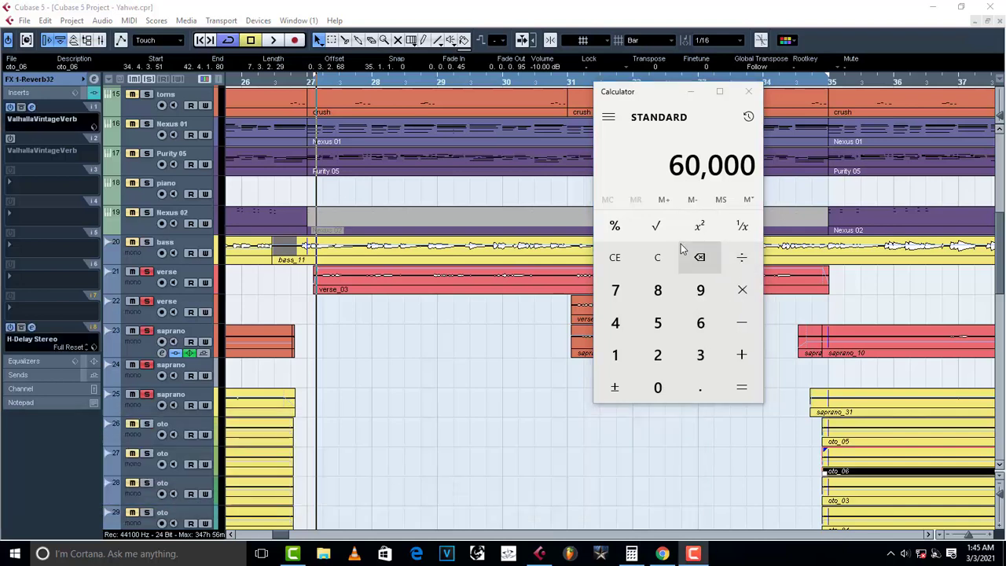
click(750, 262)
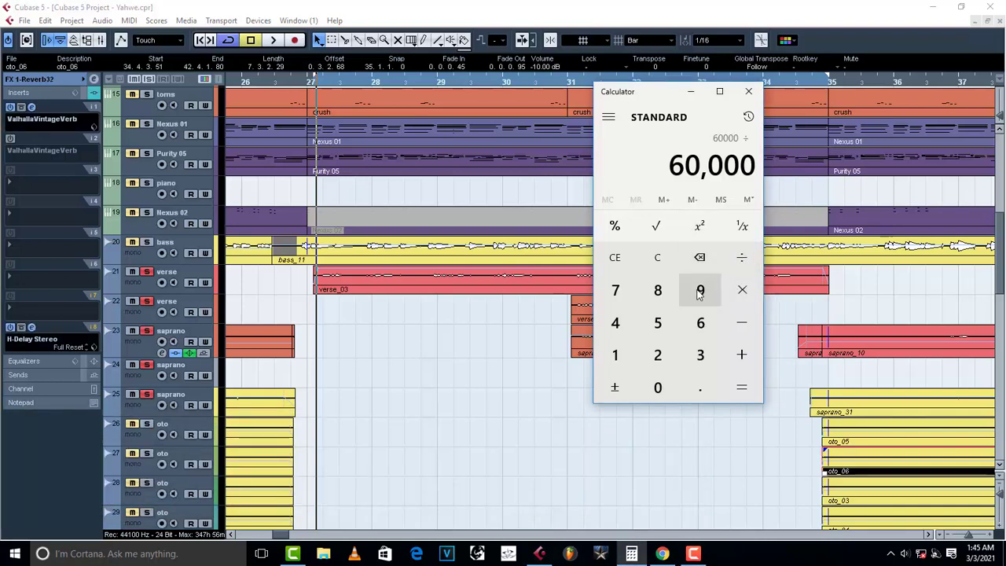
click(660, 329)
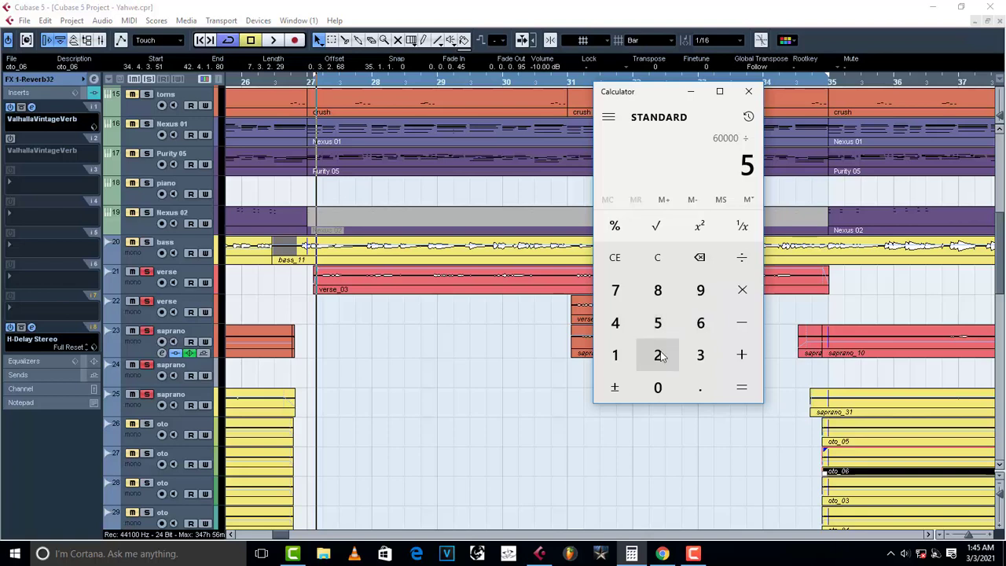
click(661, 356)
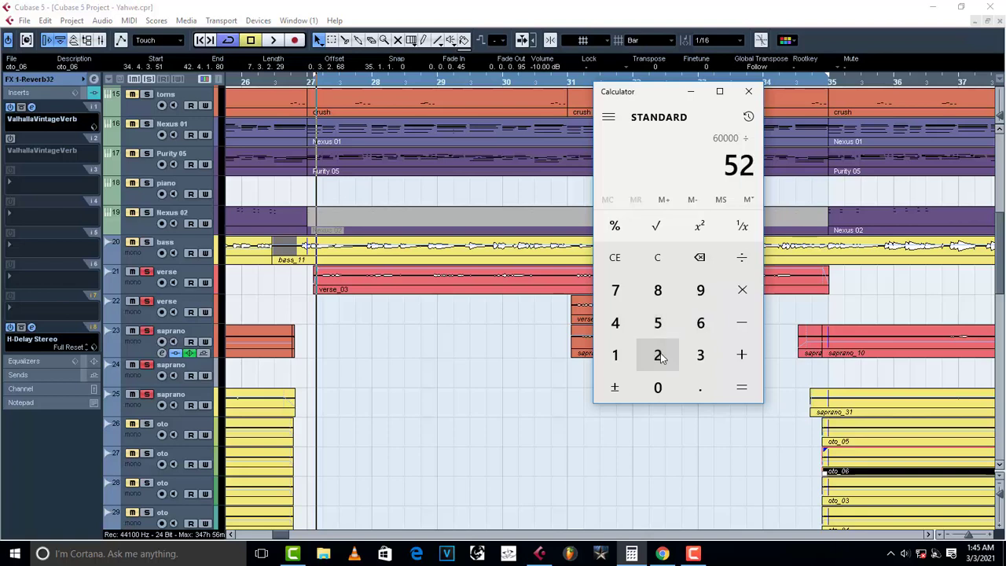
click(741, 386)
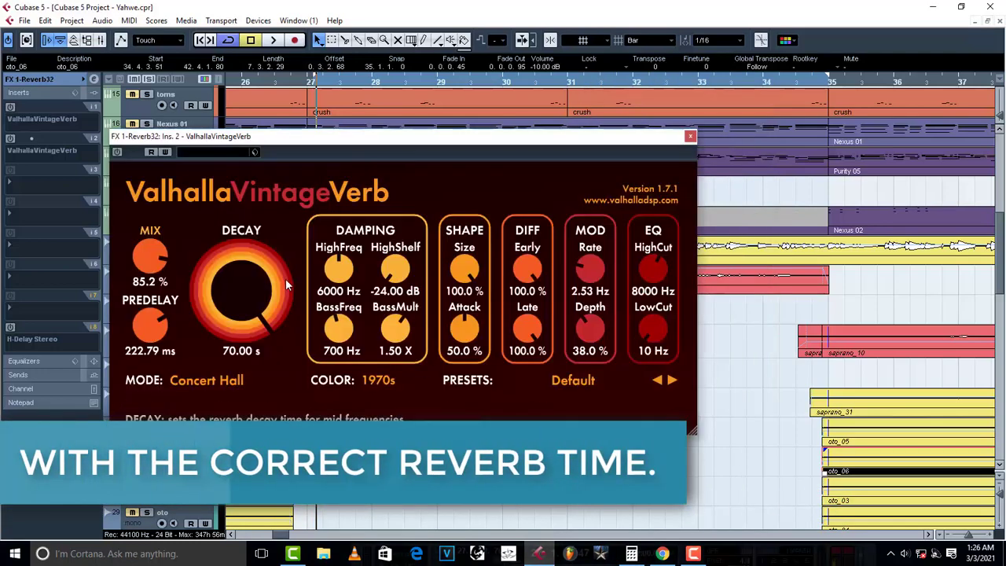
- Set the ValhallaVintageVerb decay to 1.16 s
click(242, 349)
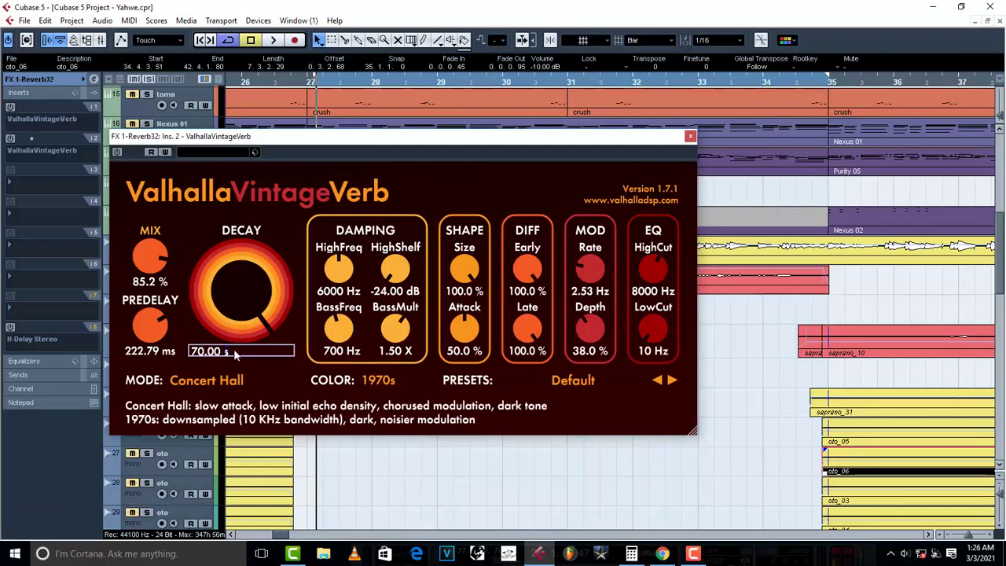
key(BackSpace)
key(BackSpace)
key(BackSpace)
key(BackSpace)
key(BackSpace)
key(BackSpace)
key(BackSpace)
text(1.16)
key(Return)
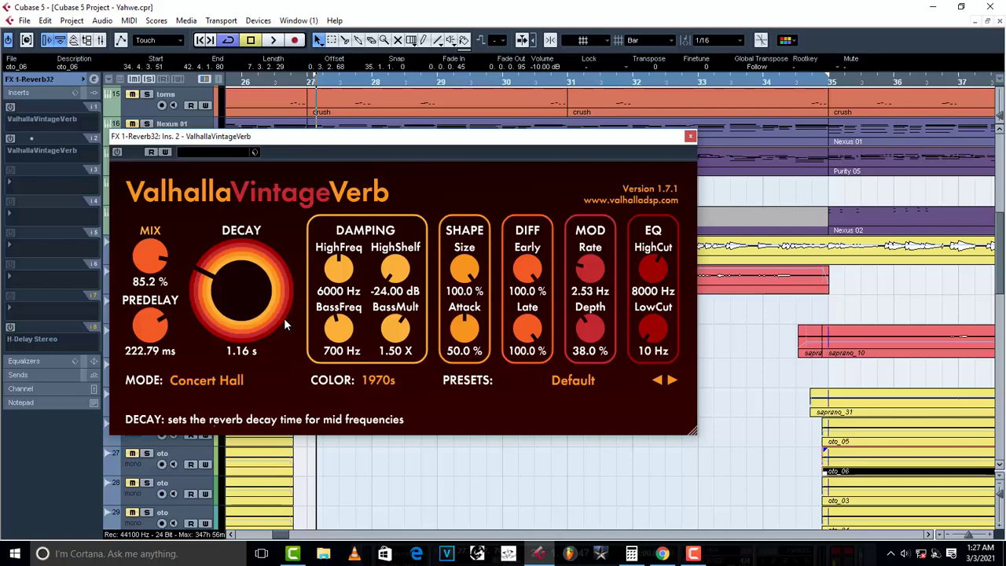
- Switch to Calculator and divide the calculated reverb time by 2 for the predelay
click(632, 553)
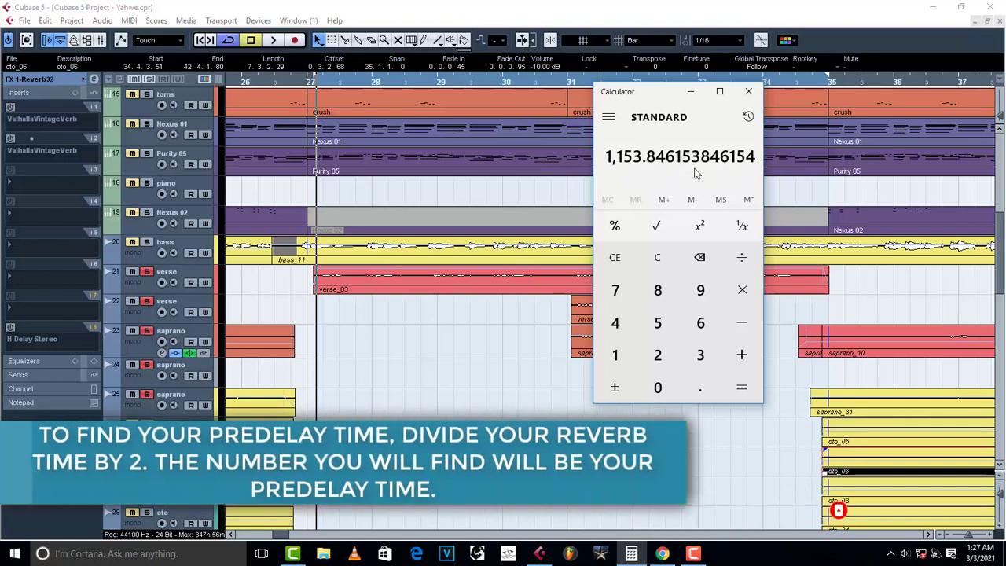
click(741, 258)
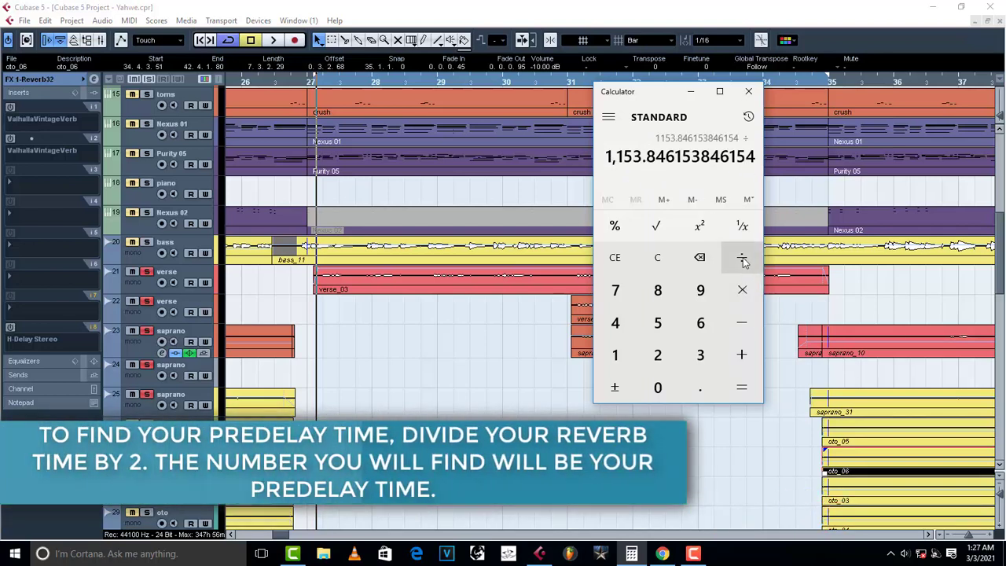
click(665, 353)
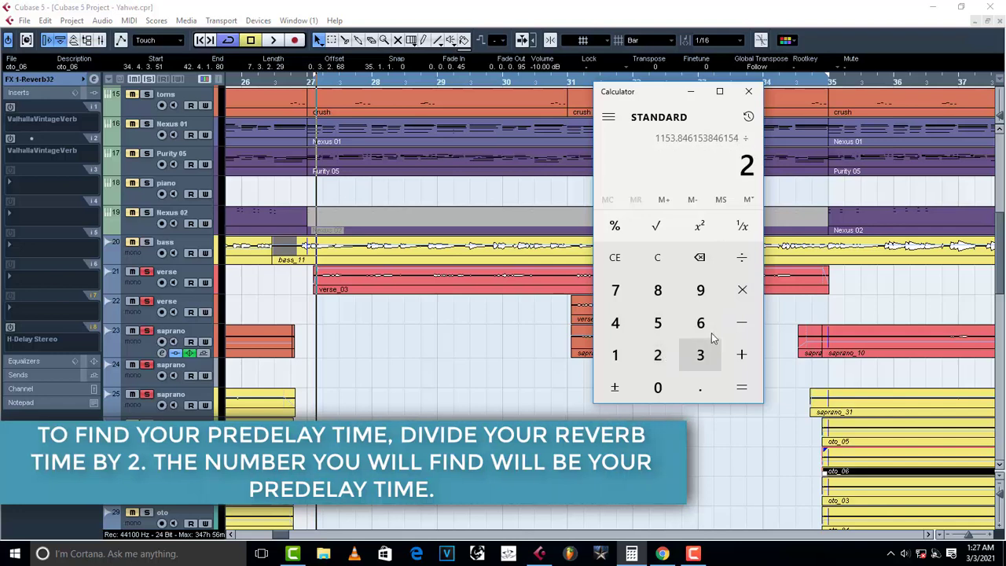
click(747, 395)
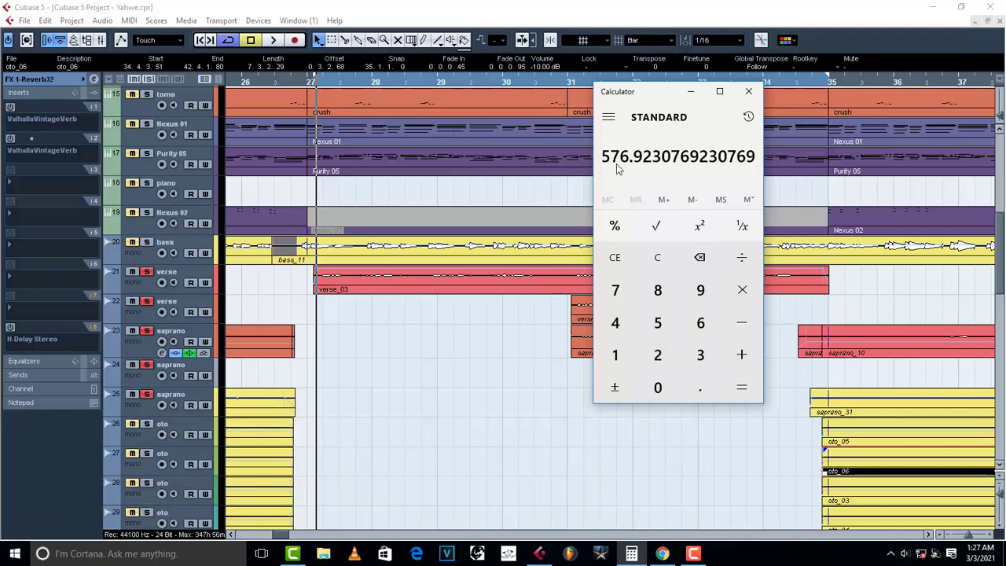
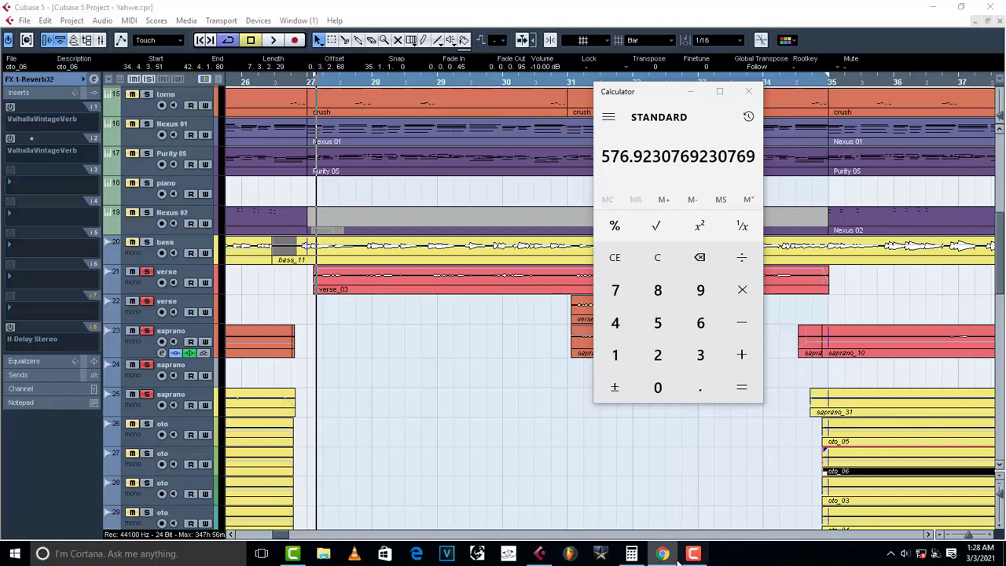
- Return to Cubase and set the ValhallaVintageVerb predelay to 5.77 ms
click(541, 555)
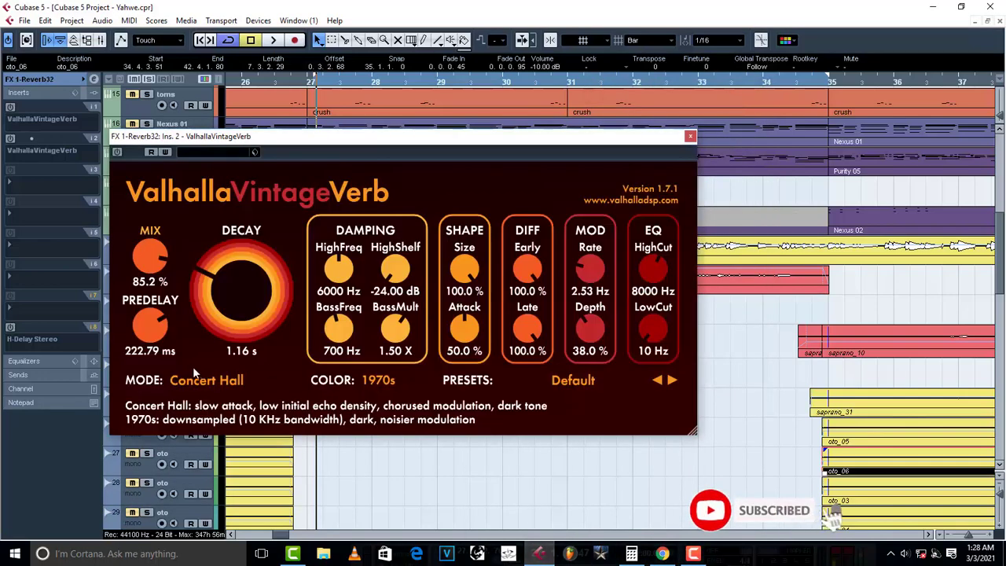
mouse_move(147, 348)
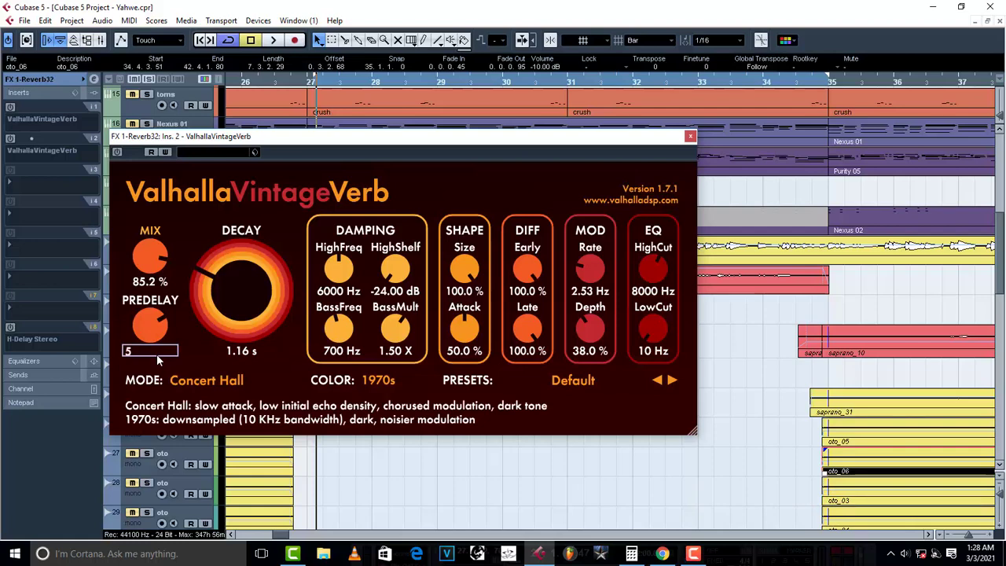
text(67)
key(Return)
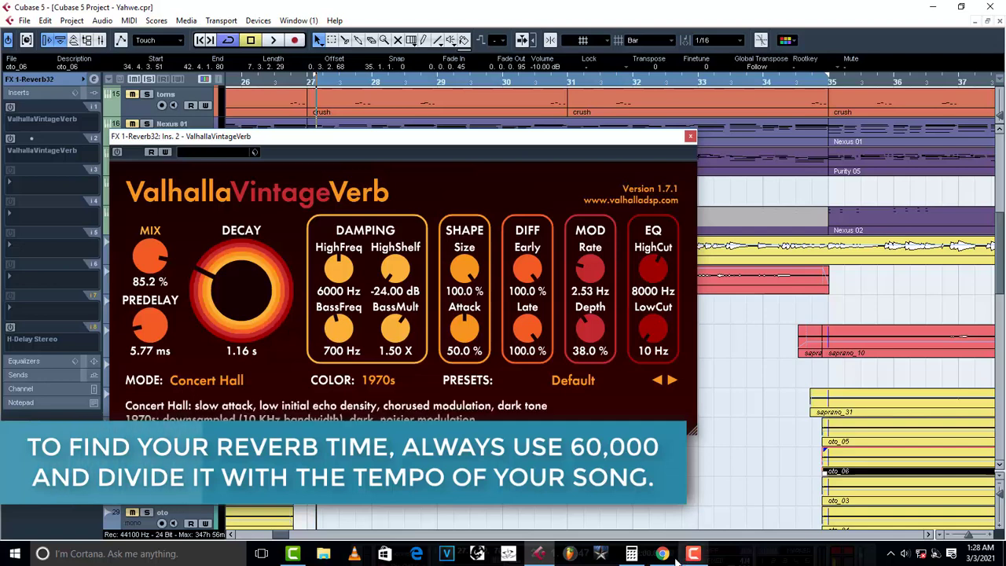
- Repeat the reverb time calculation of 60,000 divided by 52 in Calculator, and return to Cubase to review the decay and predelay
click(632, 554)
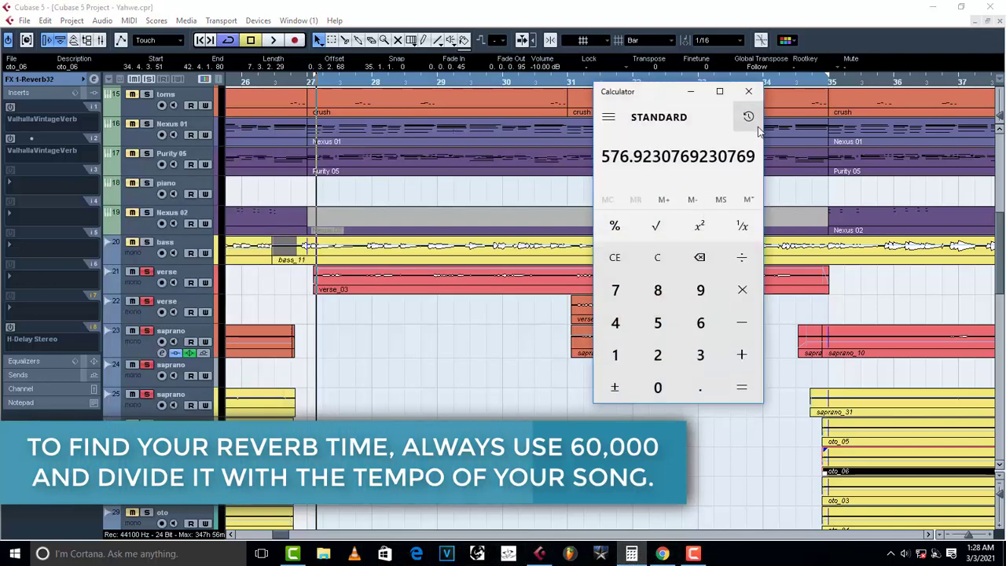
click(658, 262)
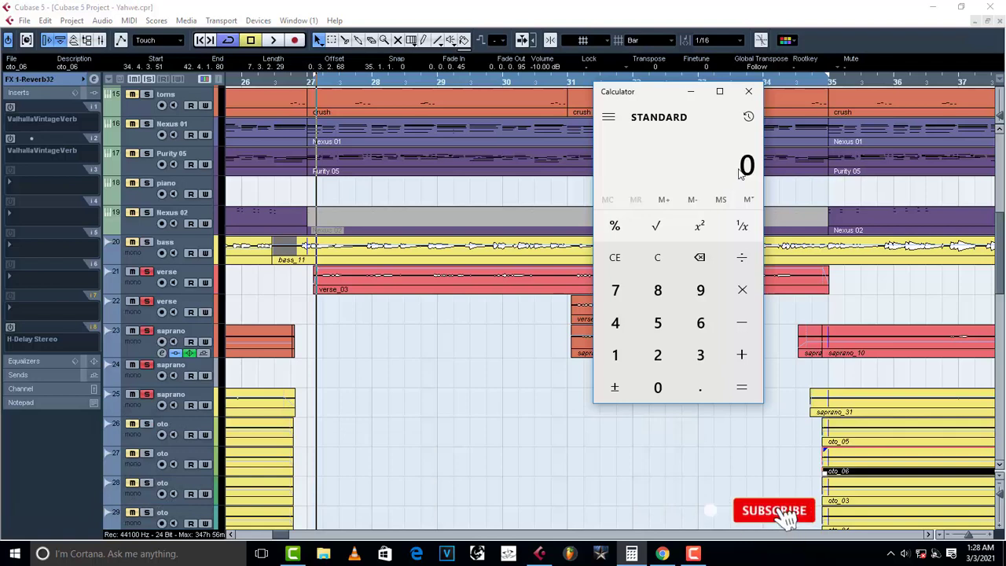
text(60,000)
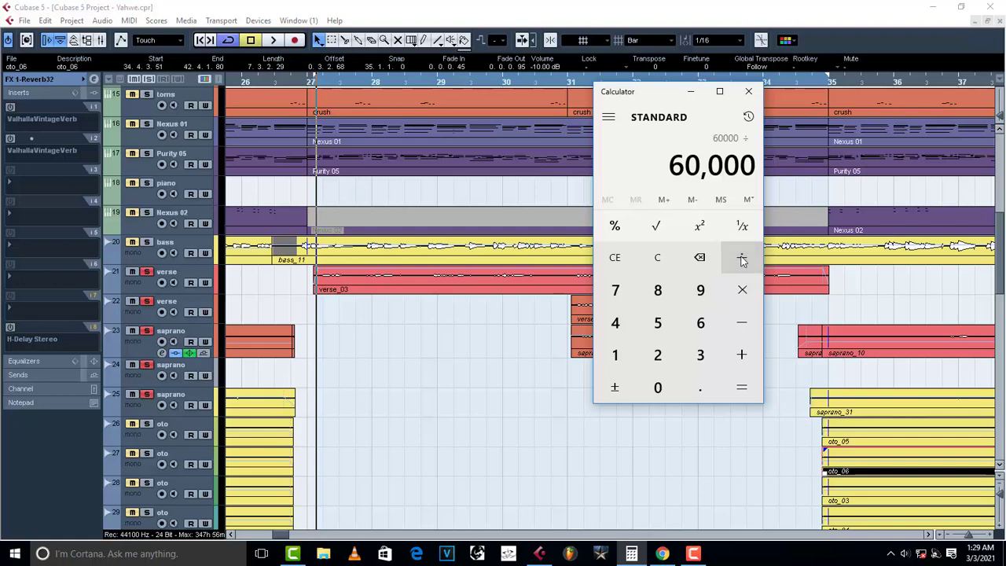
click(658, 329)
click(656, 355)
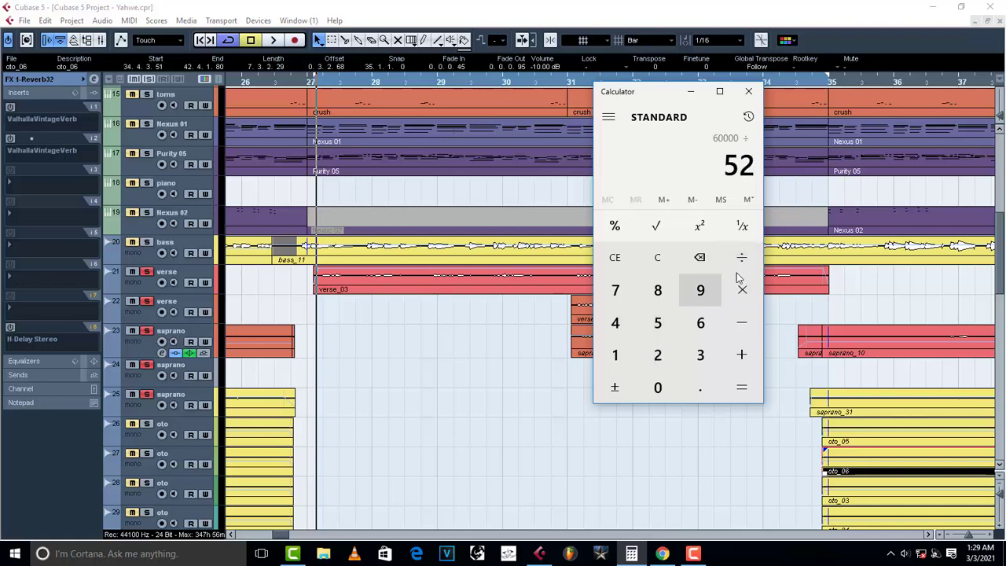
click(743, 389)
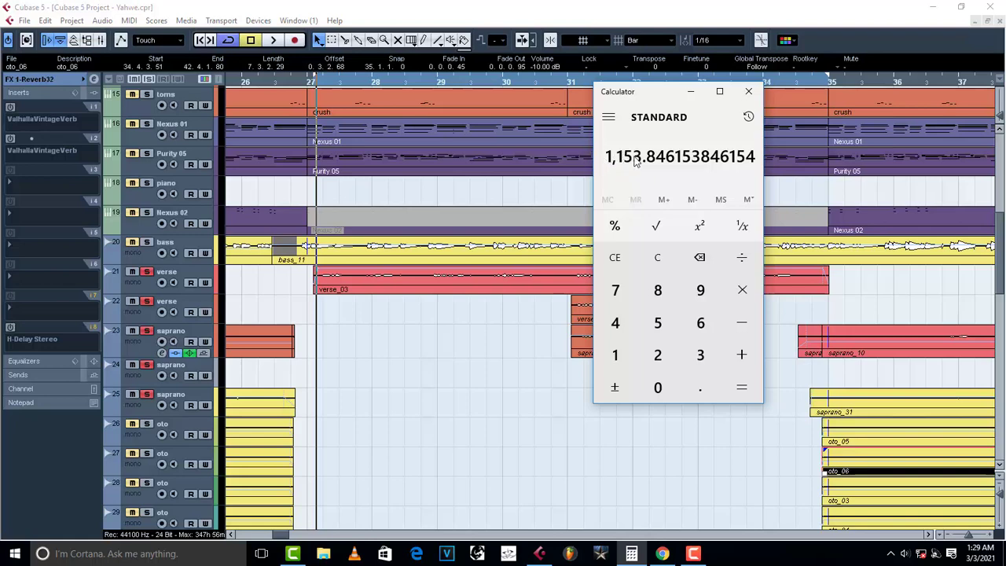
click(539, 553)
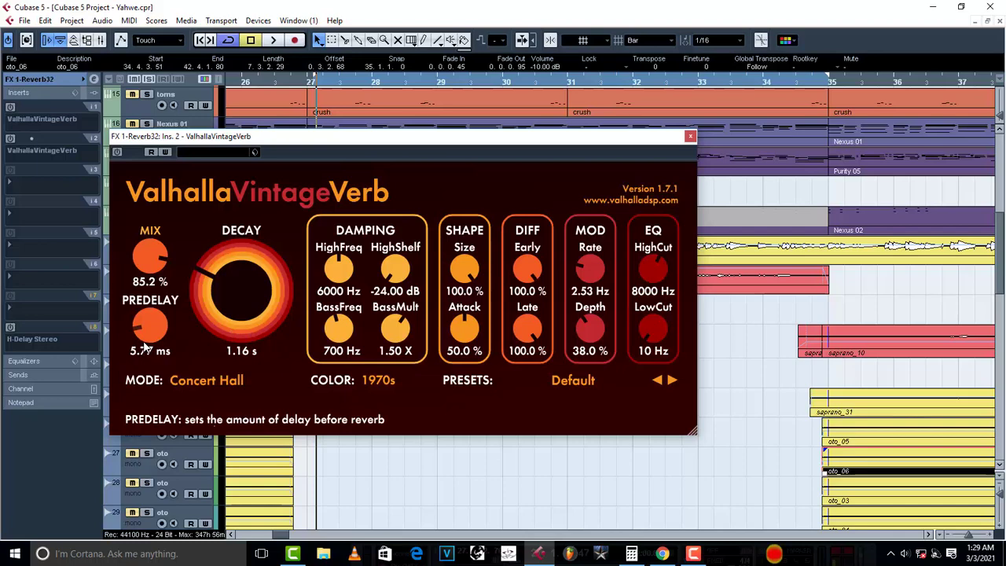
- Switch back to Calculator and recompute the reverb time by dividing 60,000 by 52
click(632, 555)
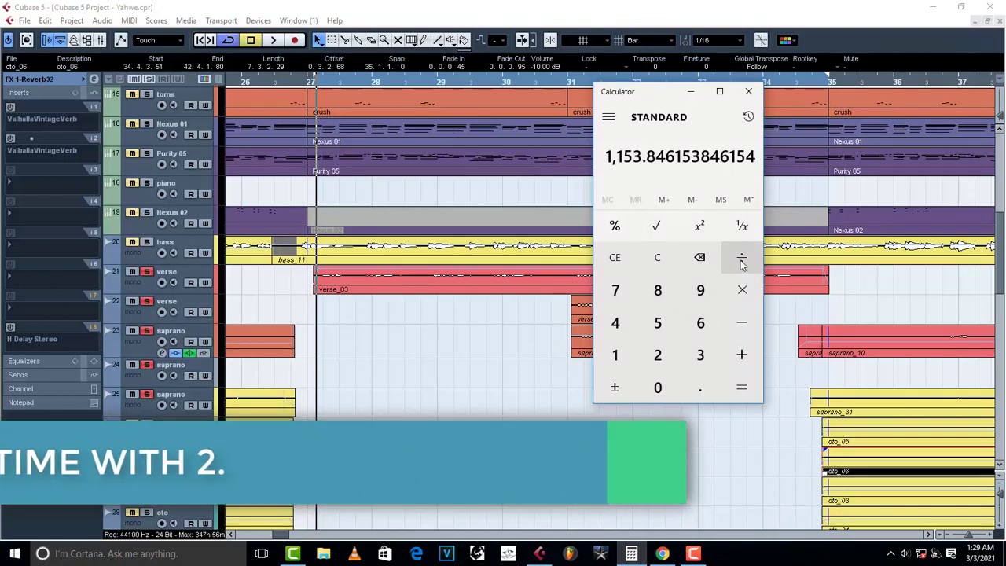
click(701, 323)
double_click(673, 392)
click(673, 393)
click(673, 392)
click(743, 260)
click(658, 325)
click(663, 357)
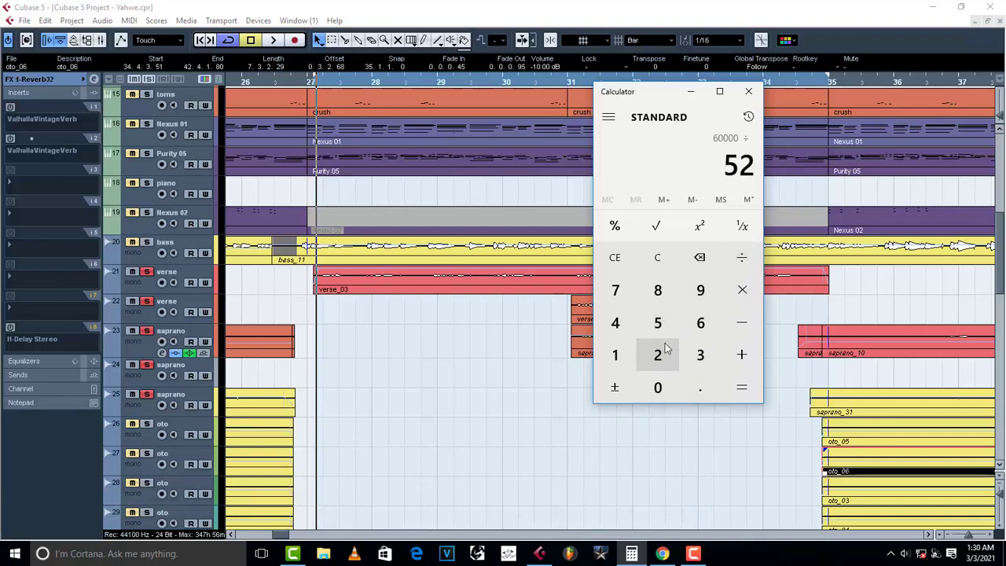
click(742, 387)
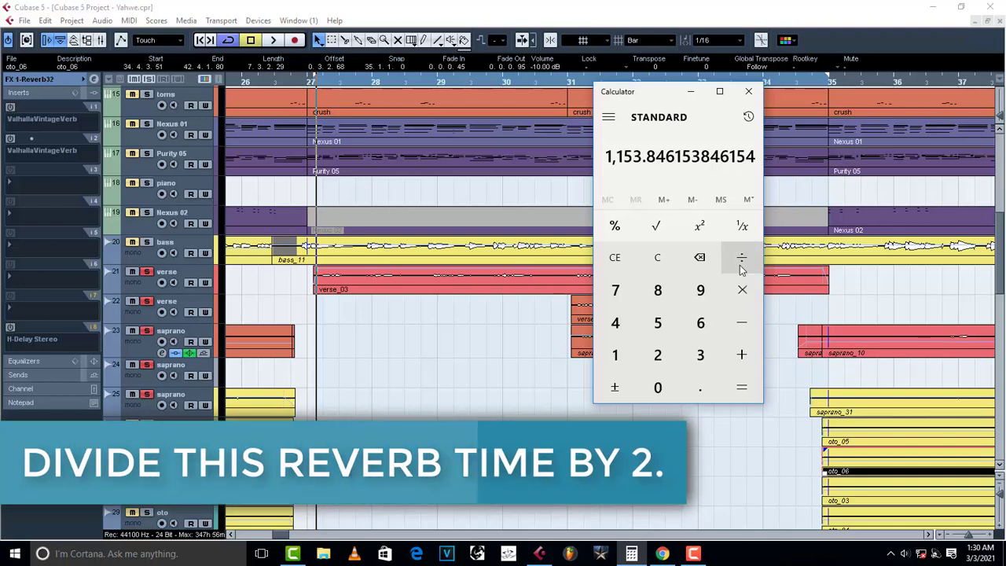
- Divide the calculated reverb time by 2 in Calculator, and return to Cubase to compare it with the ValhallaVintageVerb predelay
click(741, 264)
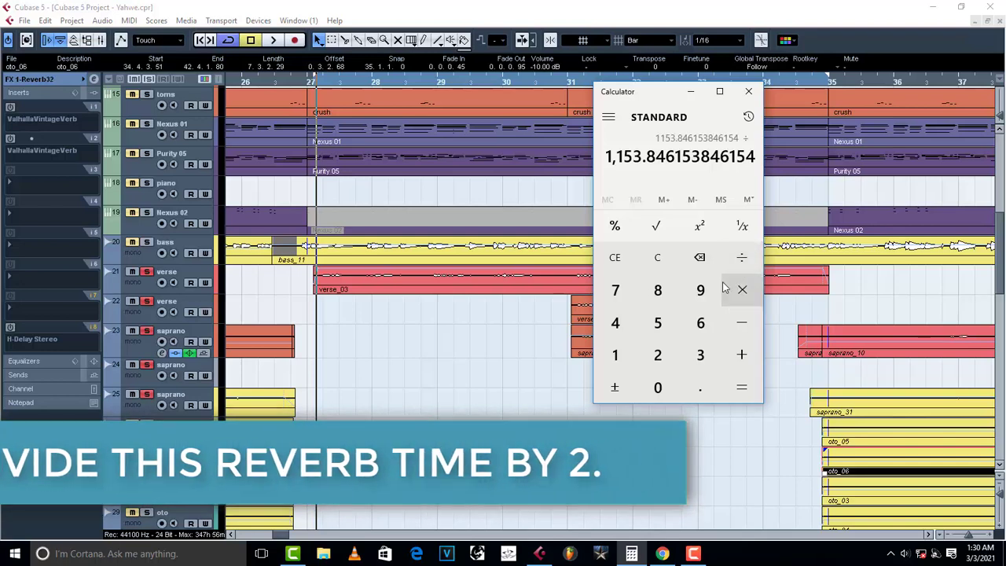
click(657, 355)
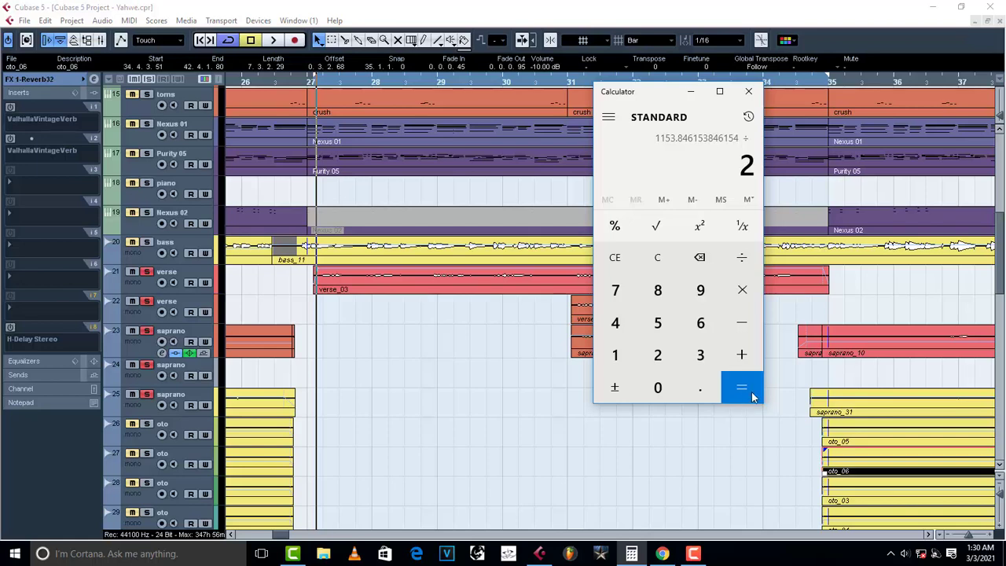
click(747, 391)
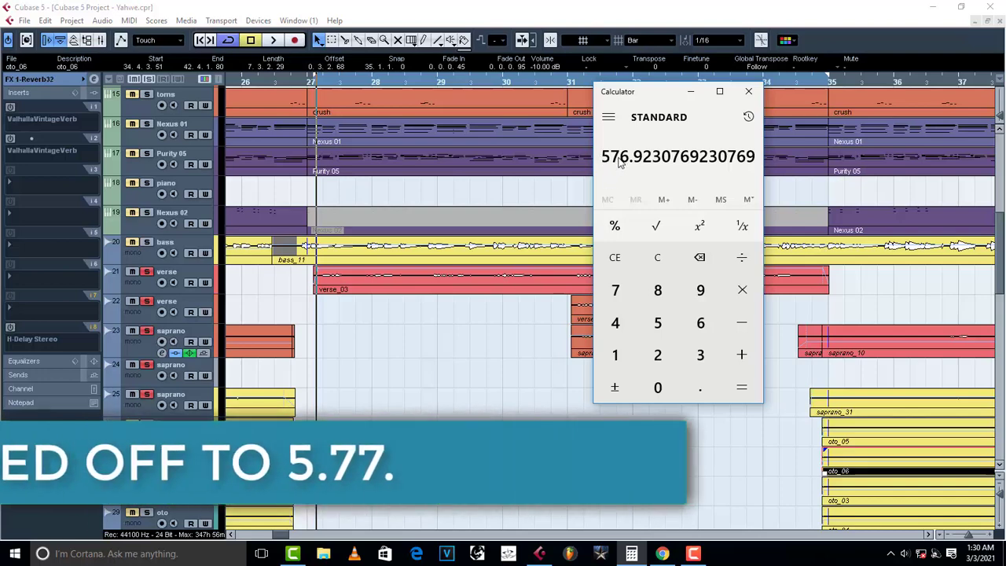
click(539, 554)
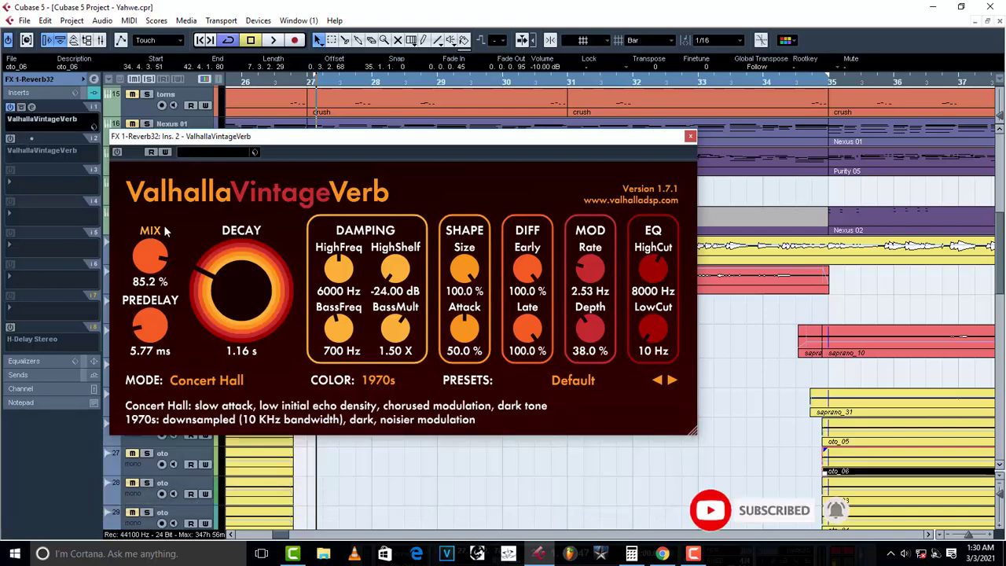
- Audition the song with the first ValhallaVintageVerb insert active, and again with only the second insert active
key(space)
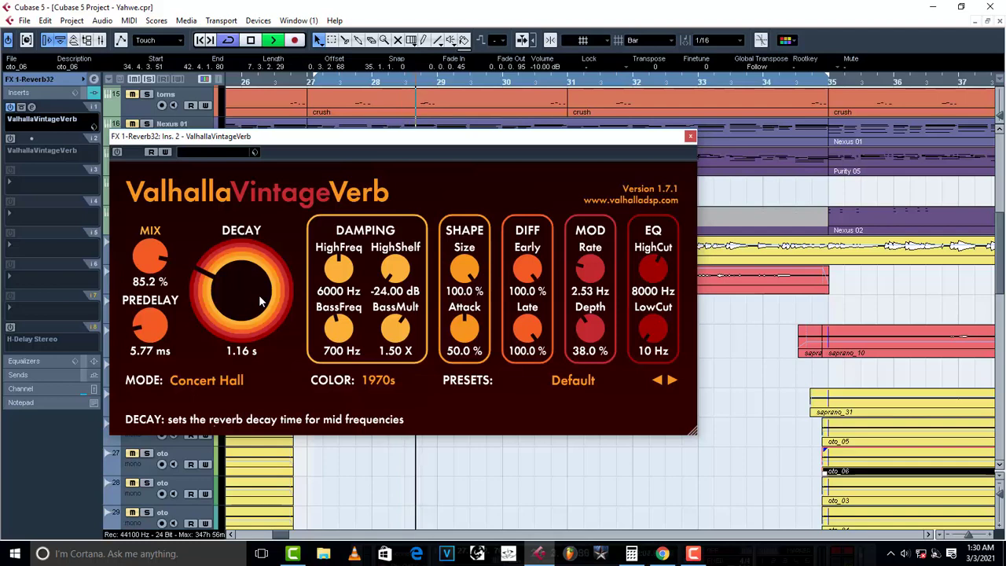
key(space)
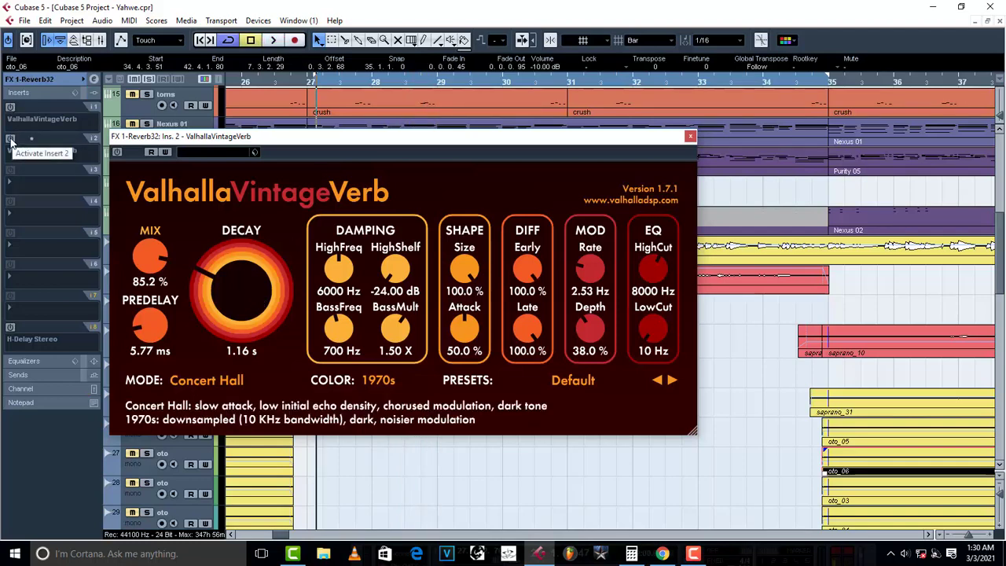
click(10, 140)
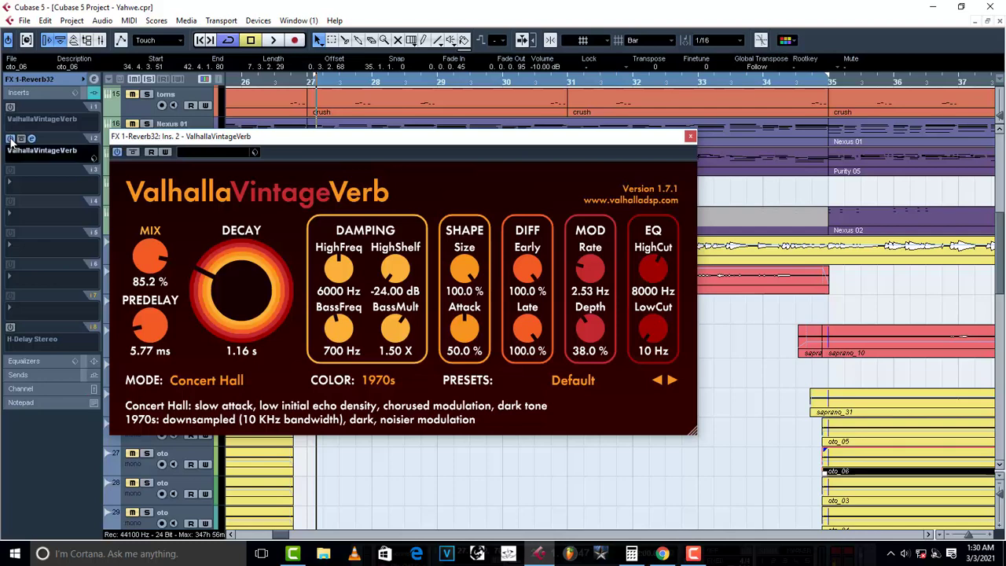
key(space)
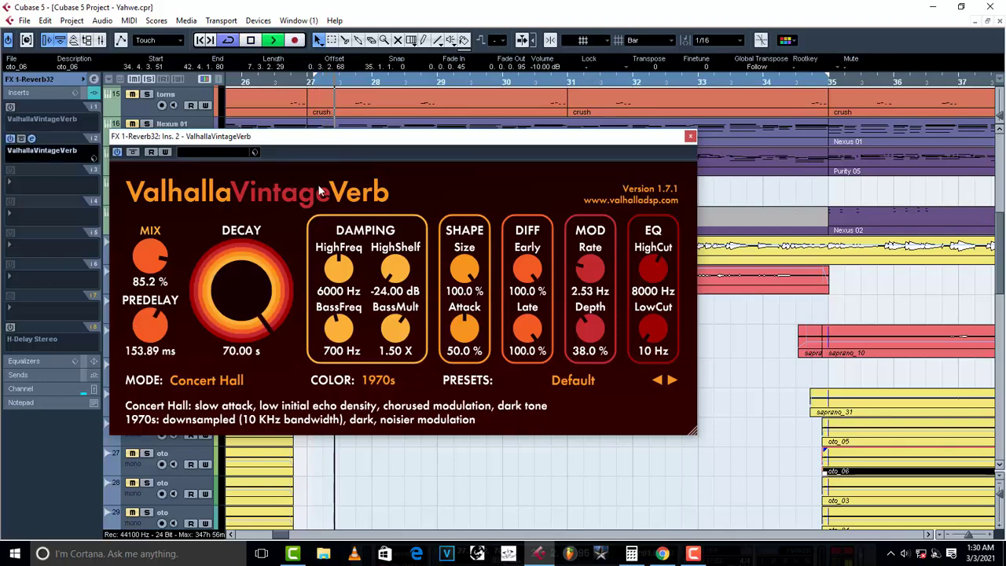
key(space)
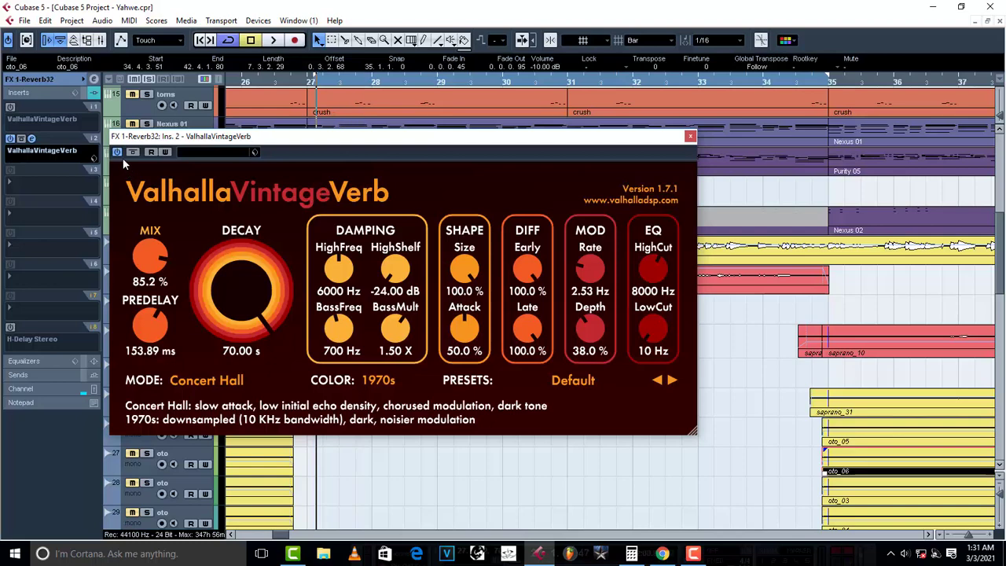
- Switch back from the second to the first ValhallaVintageVerb insert and audition the song with only its editor open
click(118, 153)
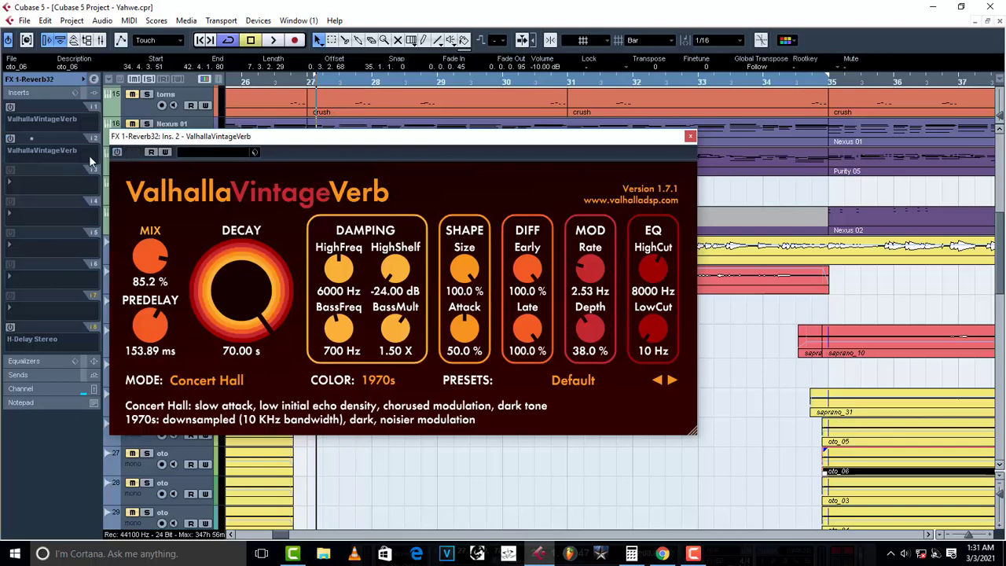
click(32, 107)
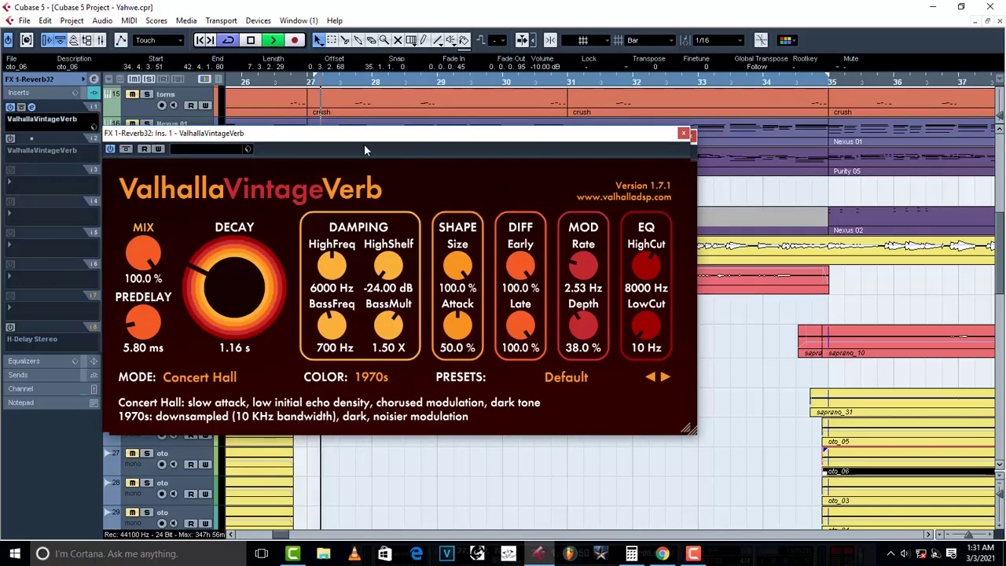
click(684, 133)
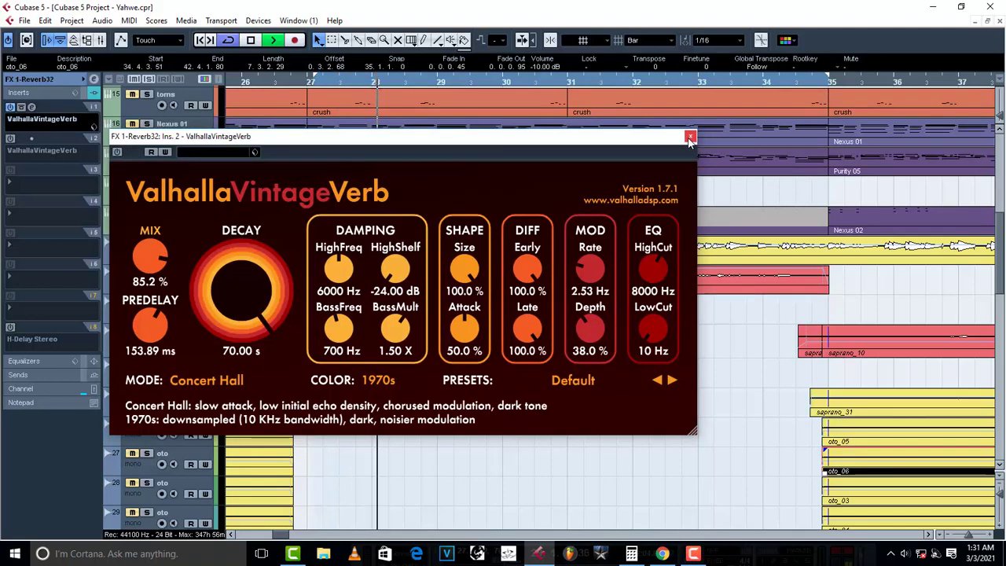
click(690, 136)
click(32, 108)
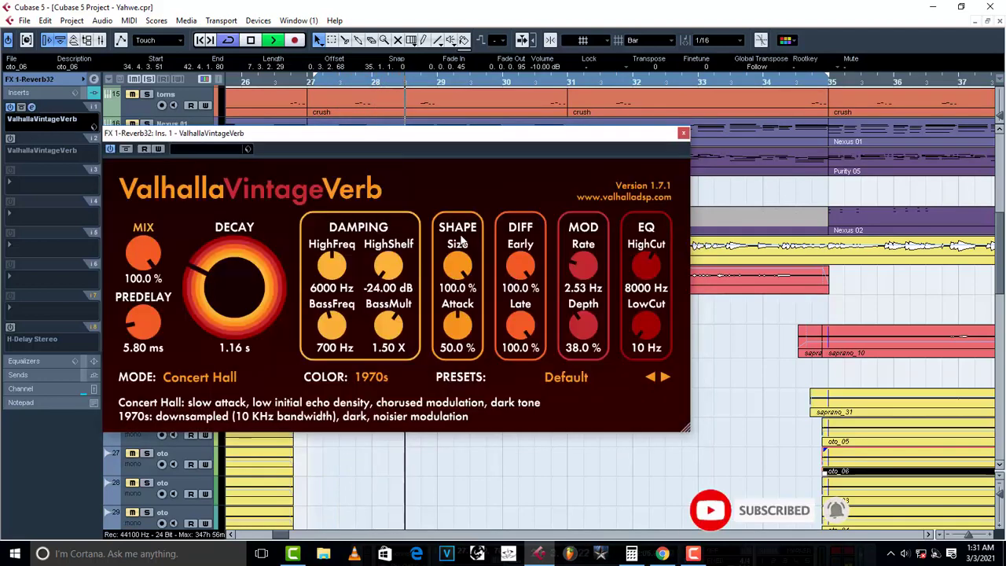
key(space)
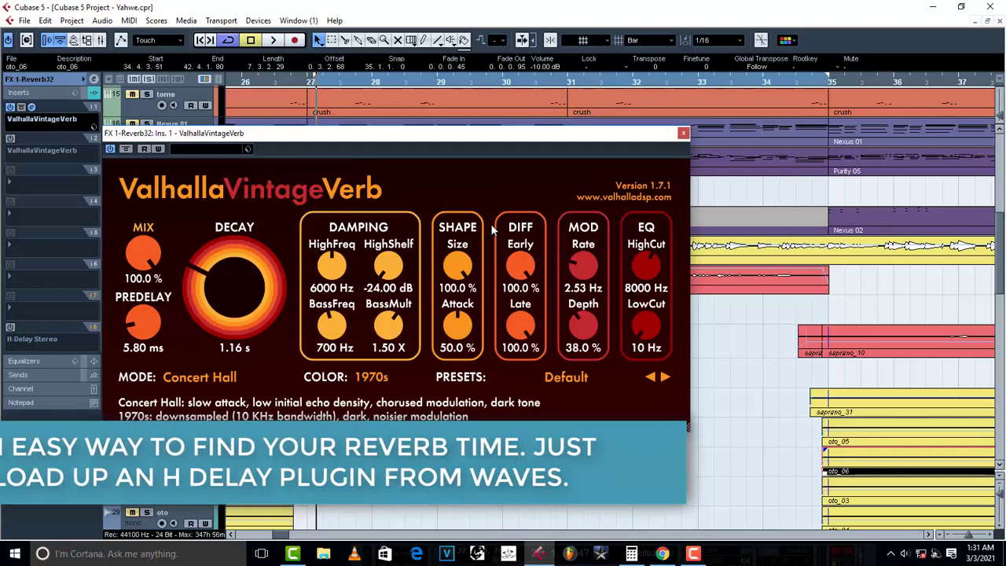
- Load H-Delay Stereo into insert 8 and set its delay to 1/4 note with the time shown in MS
click(17, 340)
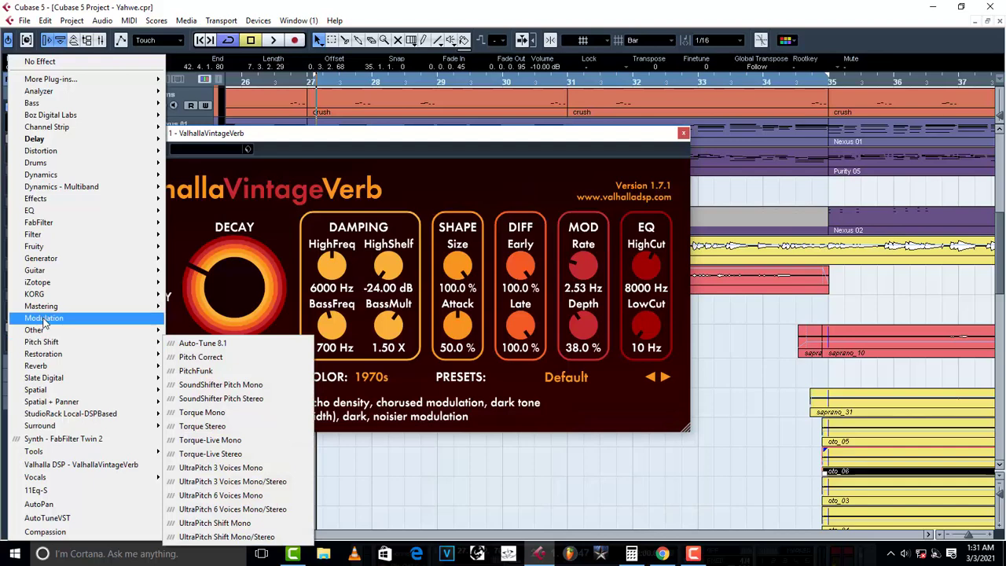
mouse_move(51, 138)
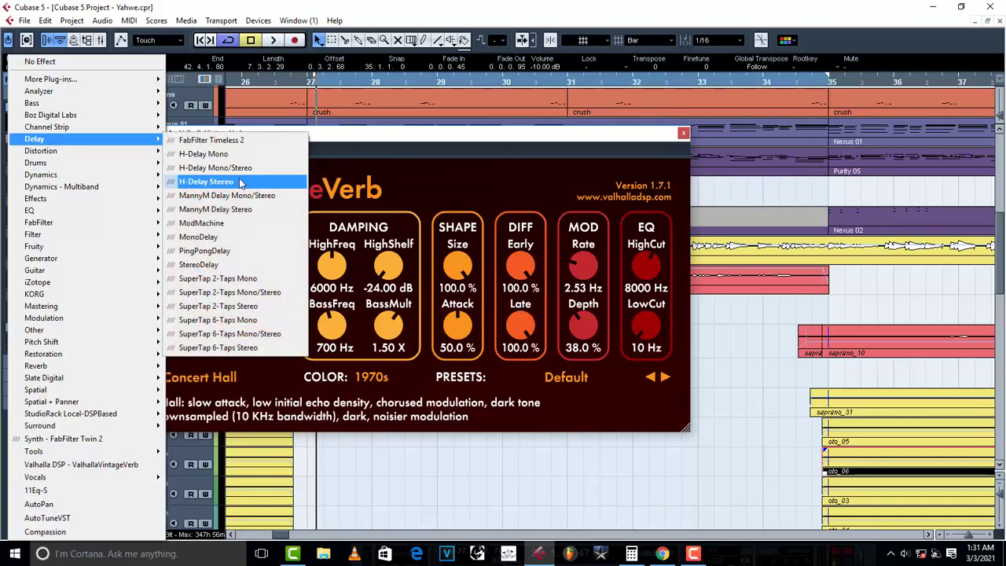
click(240, 182)
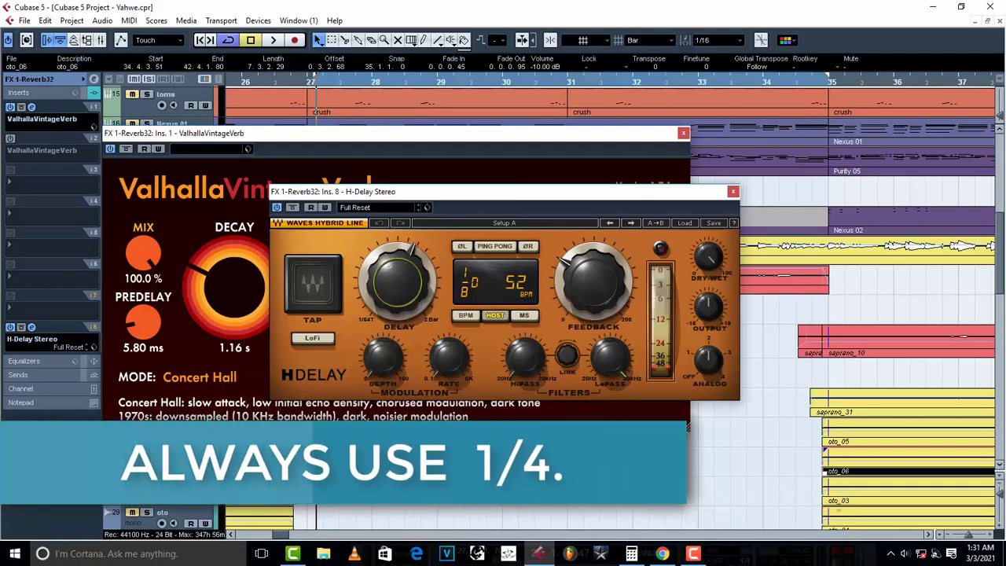
drag(397, 283, 488, 292)
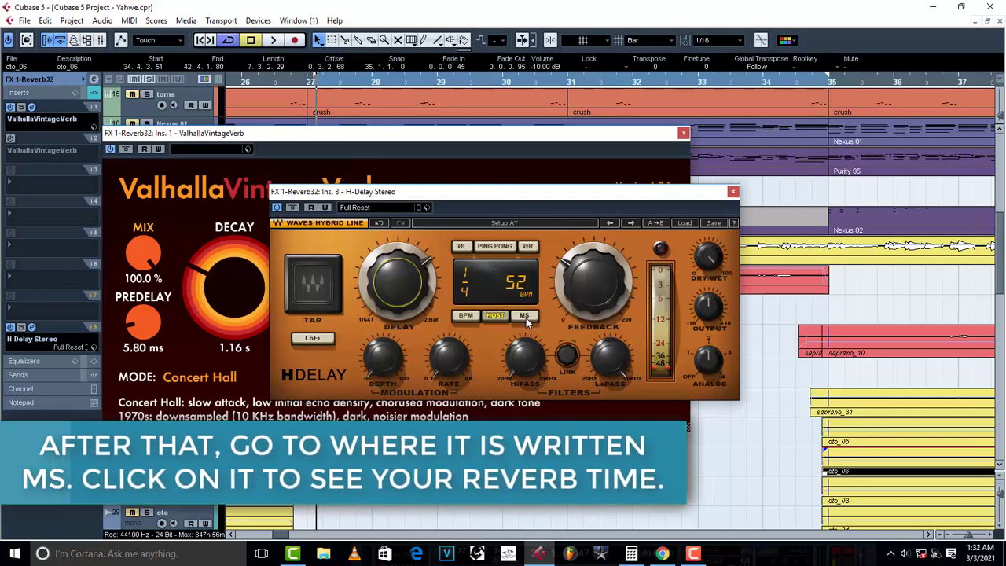
click(525, 316)
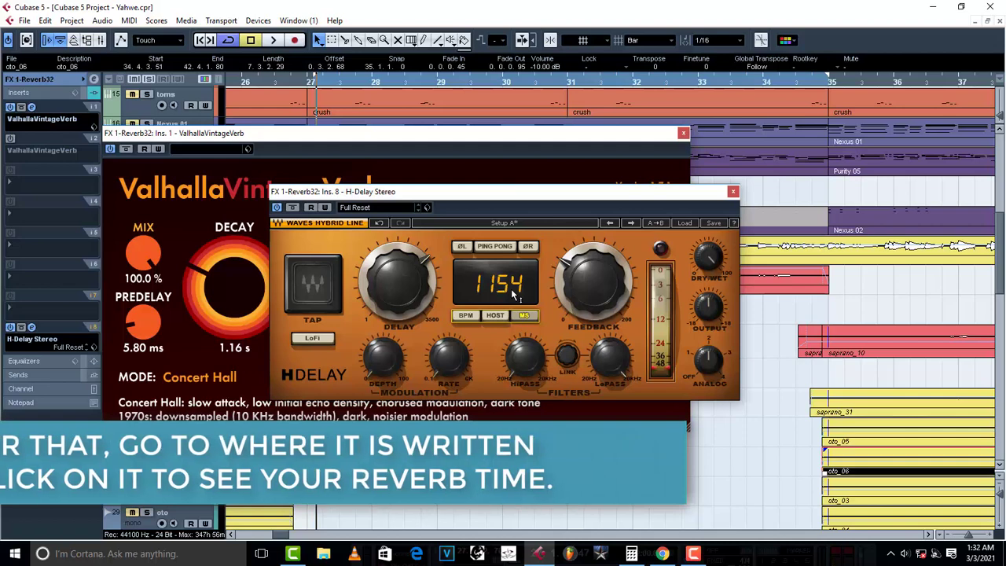
- Divide 60,000 by 52 in Calculator, and return to the H-Delay editor in Cubase to compare the delay time
key(alt+Tab)
click(701, 323)
click(658, 387)
click(659, 387)
click(658, 388)
click(658, 388)
click(742, 264)
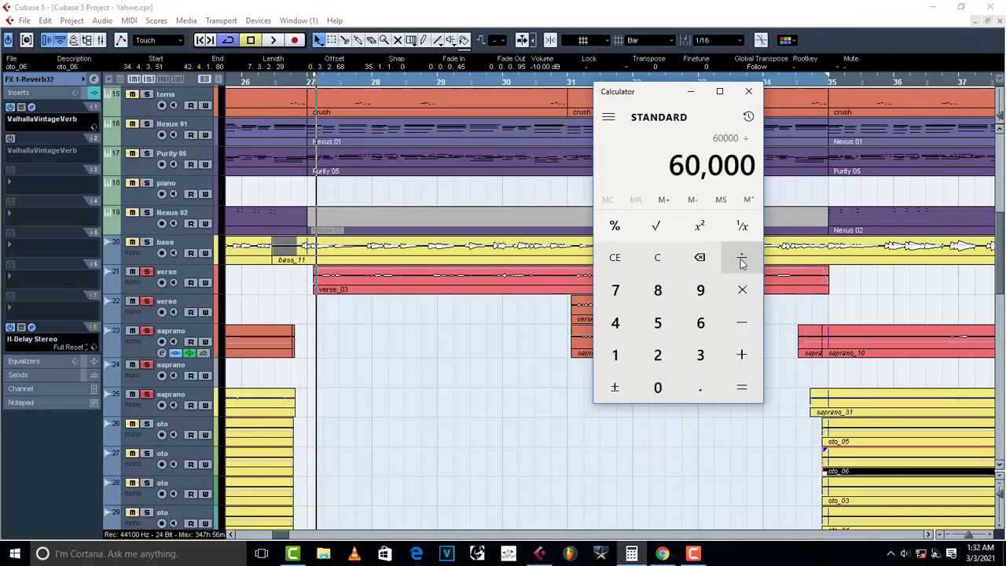
click(665, 323)
click(729, 378)
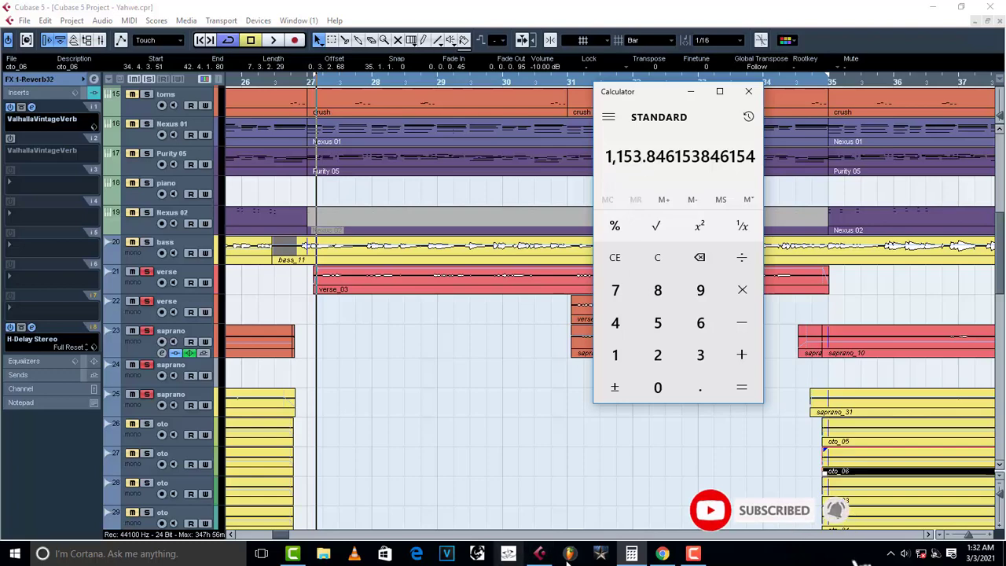
click(540, 555)
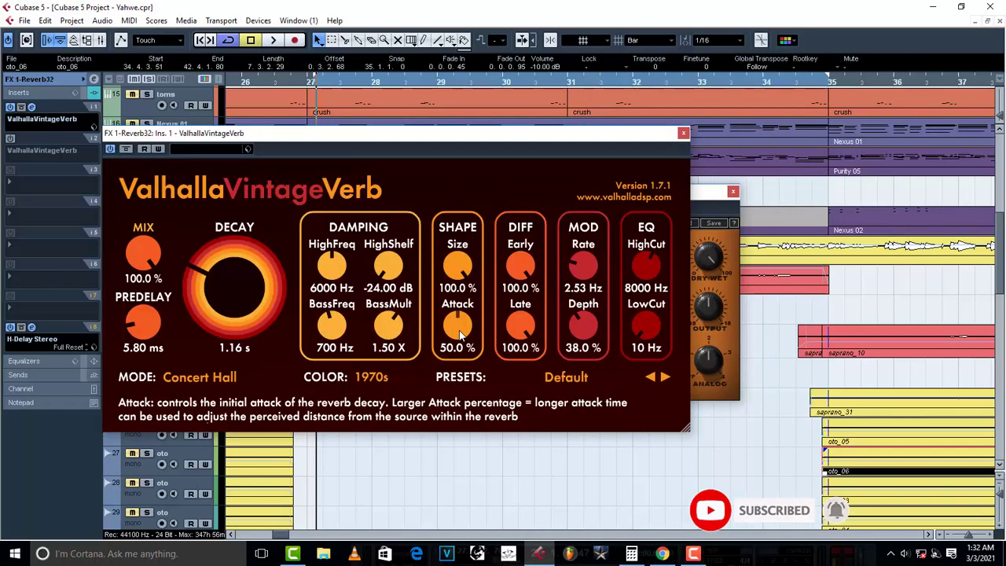
click(702, 198)
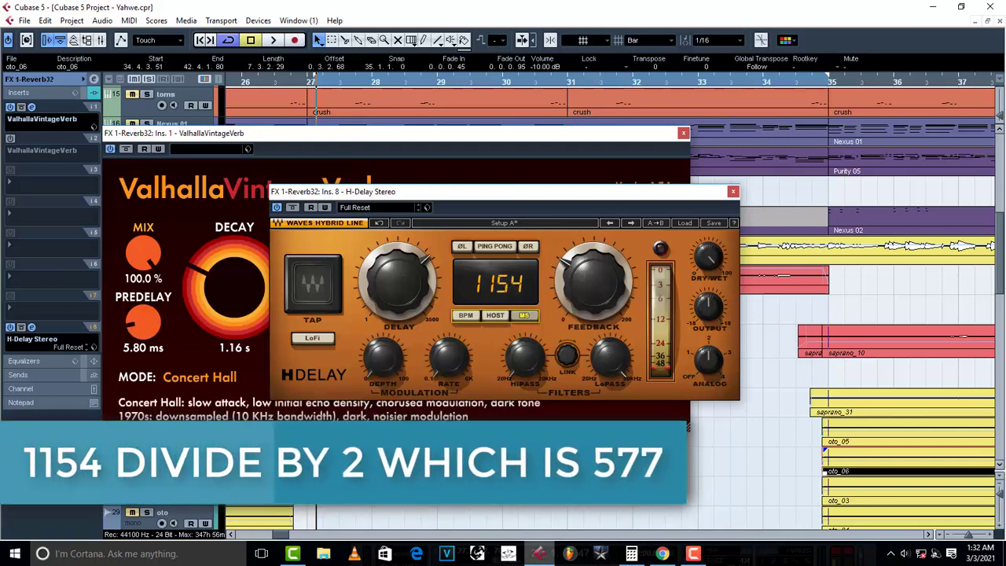
- Divide 1,154 by 2 in Calculator, and return to Cubase to review the predelay in ValhallaVintageVerb
click(632, 554)
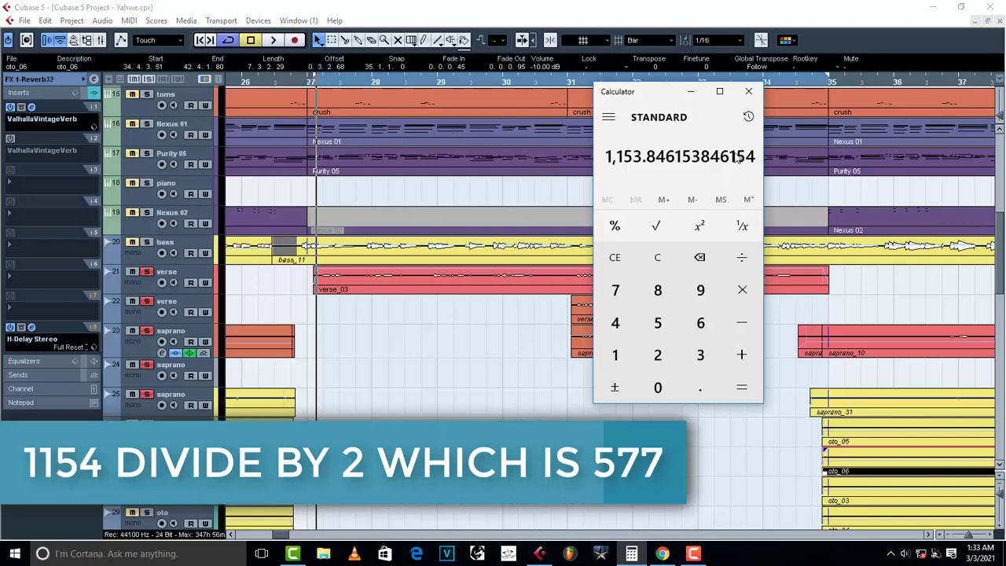
text(111)
click(700, 257)
click(658, 323)
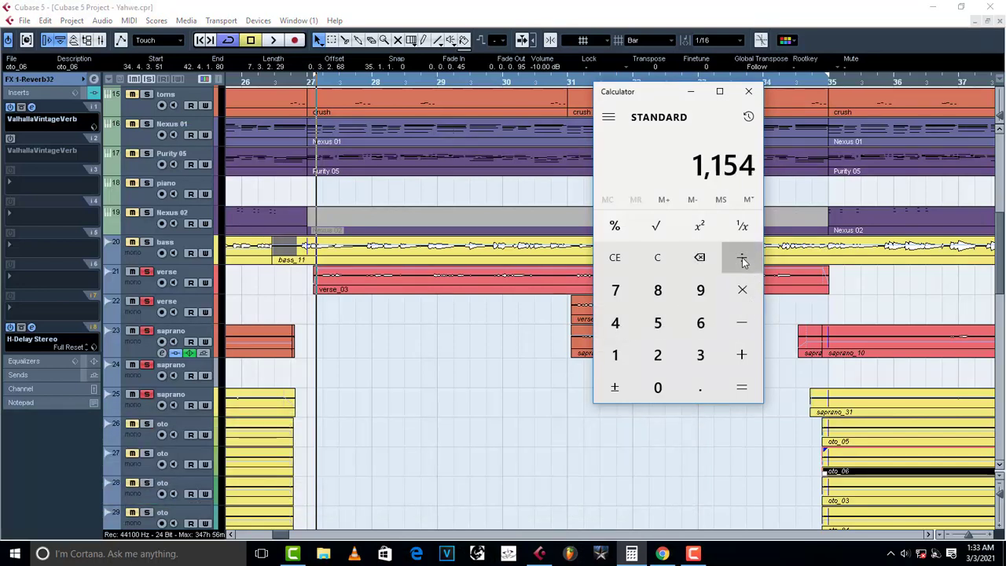
click(658, 358)
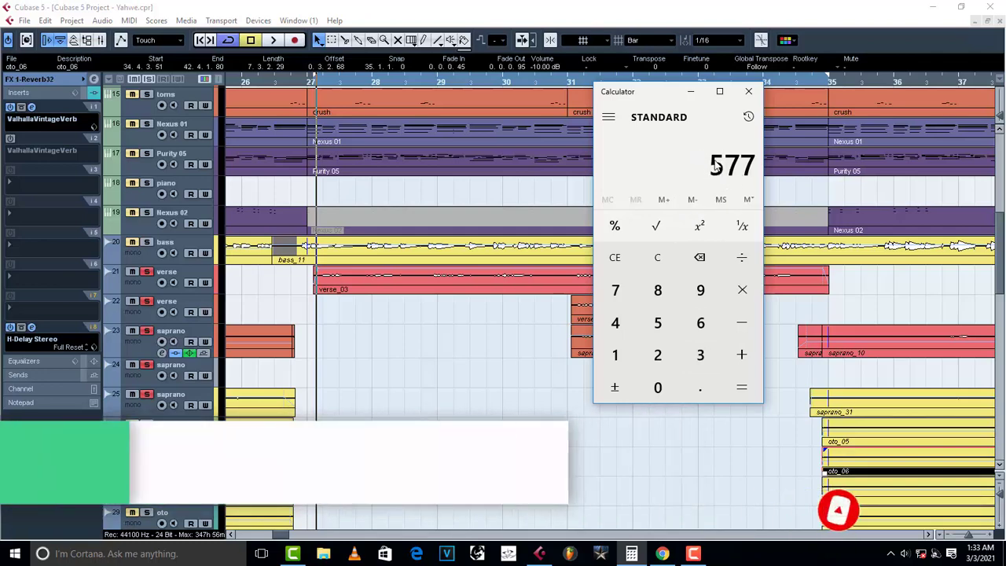
click(539, 554)
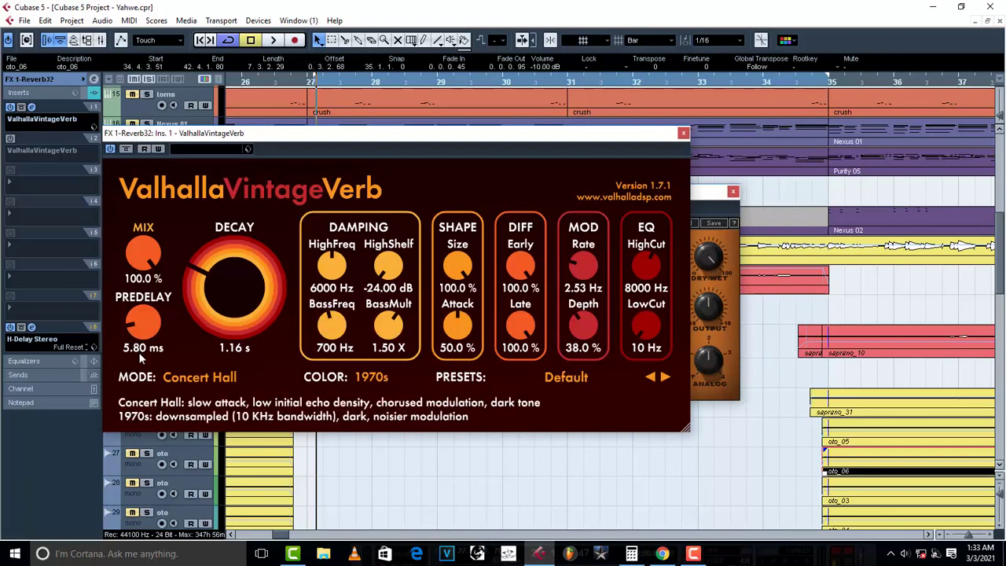